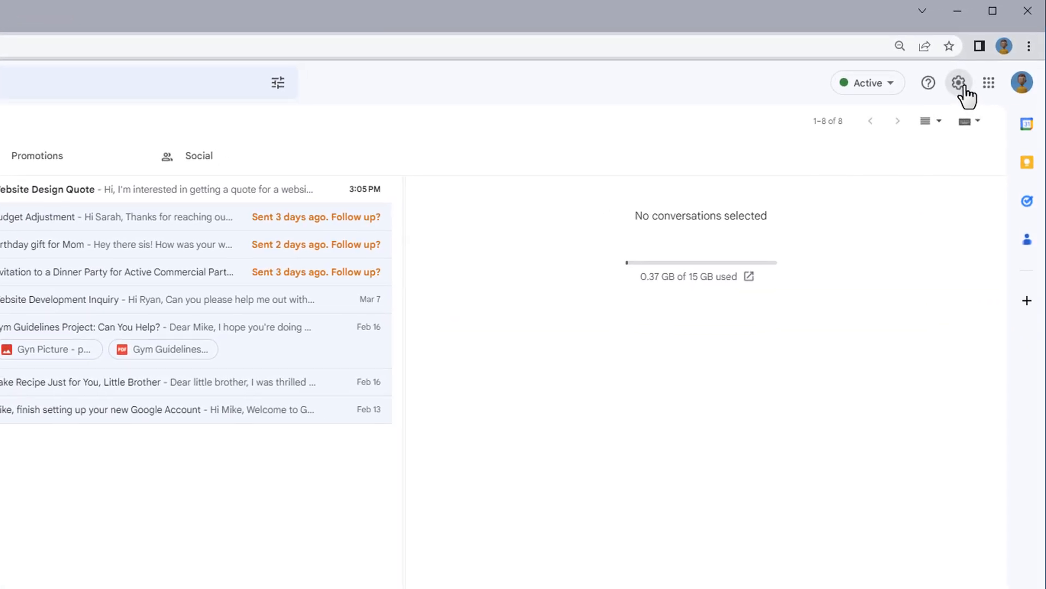
# Step: Enable Templates in the advanced Gmail settings and save the changes
pyautogui.click(959, 84)
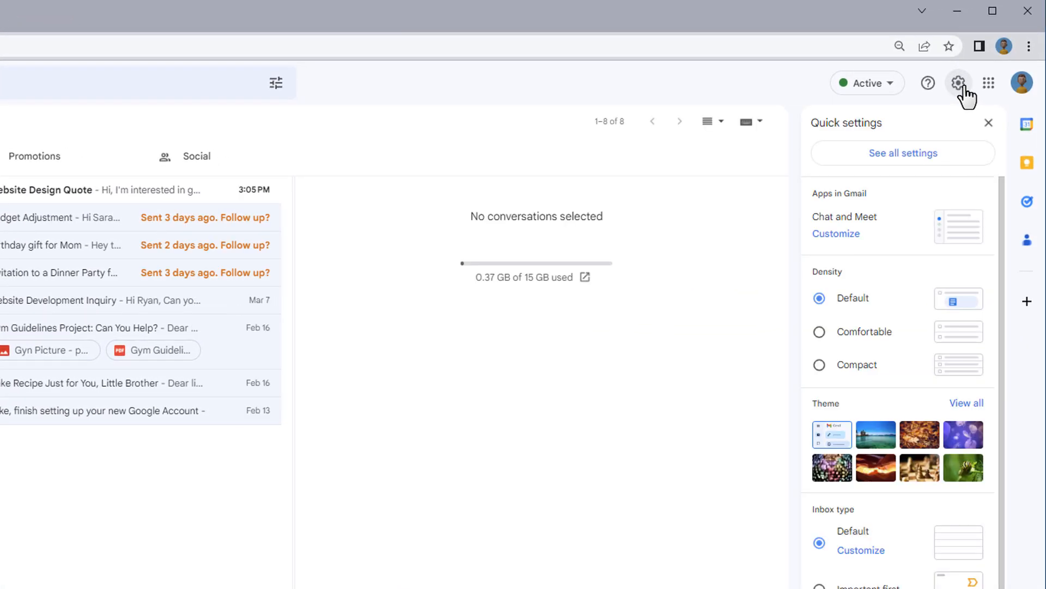
pyautogui.click(930, 156)
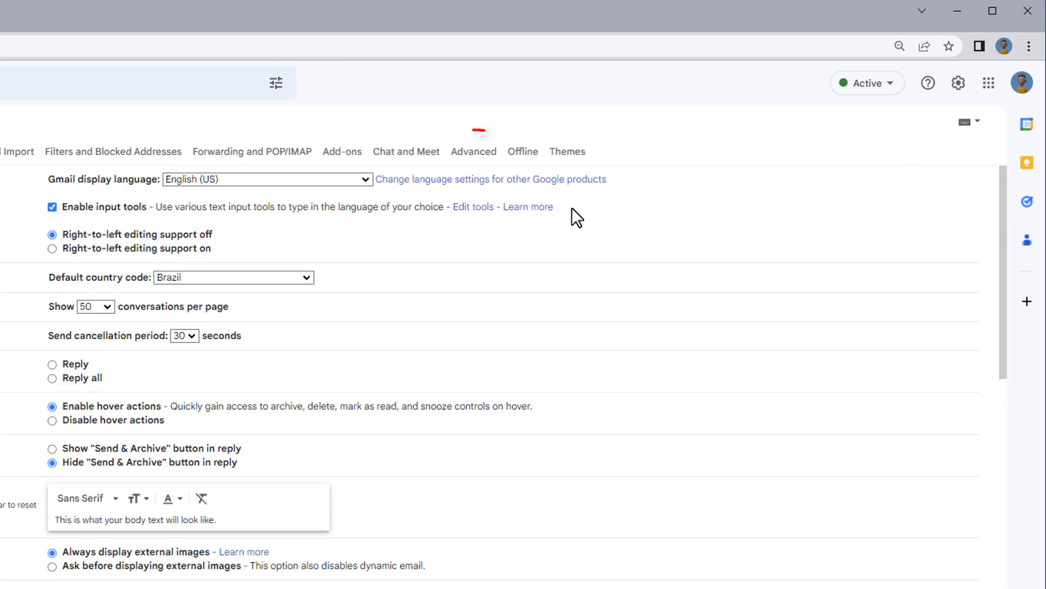
pyautogui.click(477, 154)
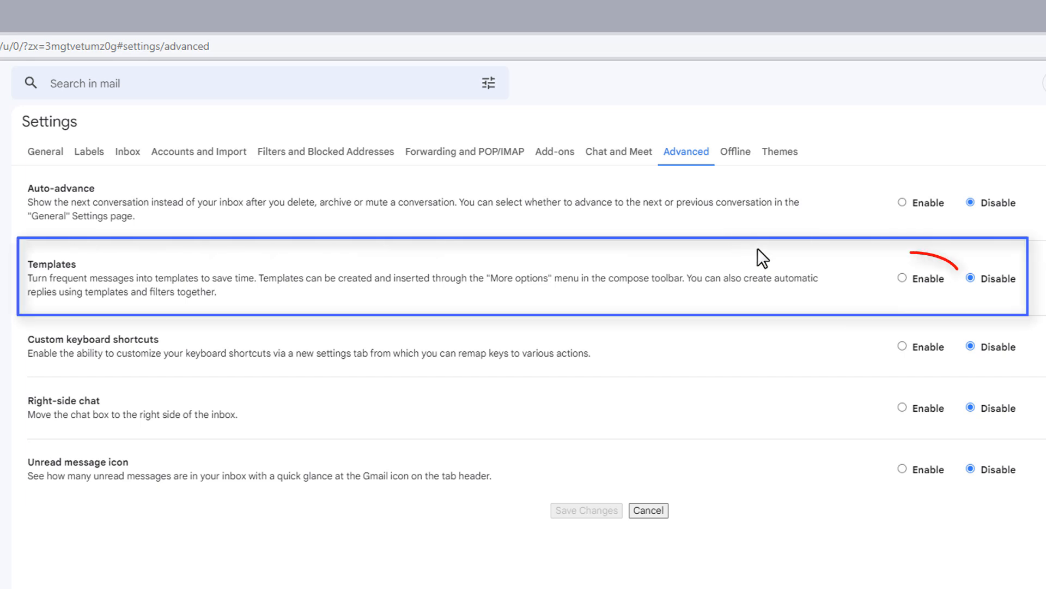
pyautogui.click(902, 278)
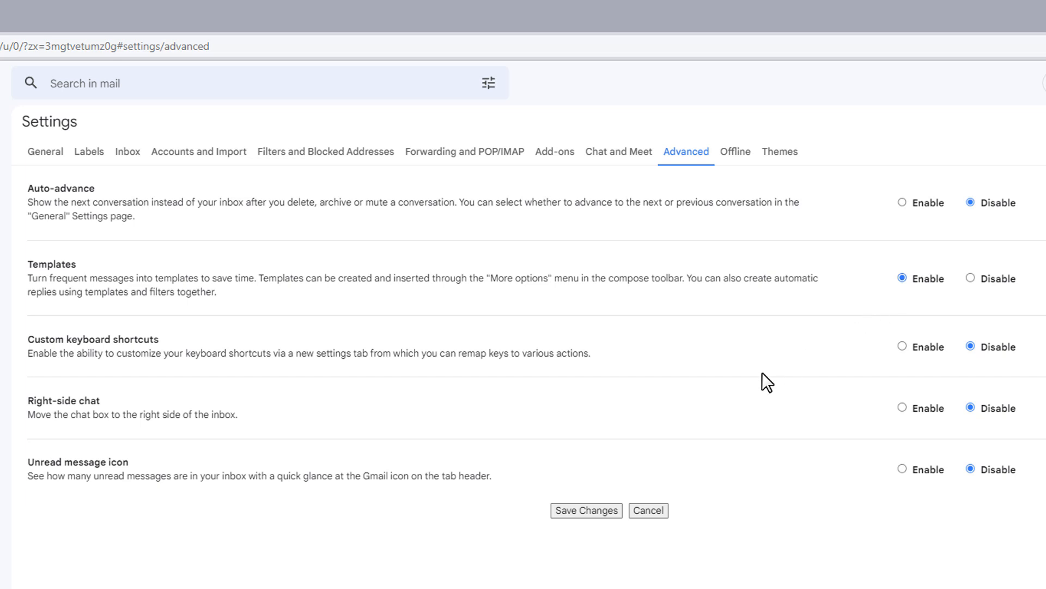
pyautogui.click(595, 512)
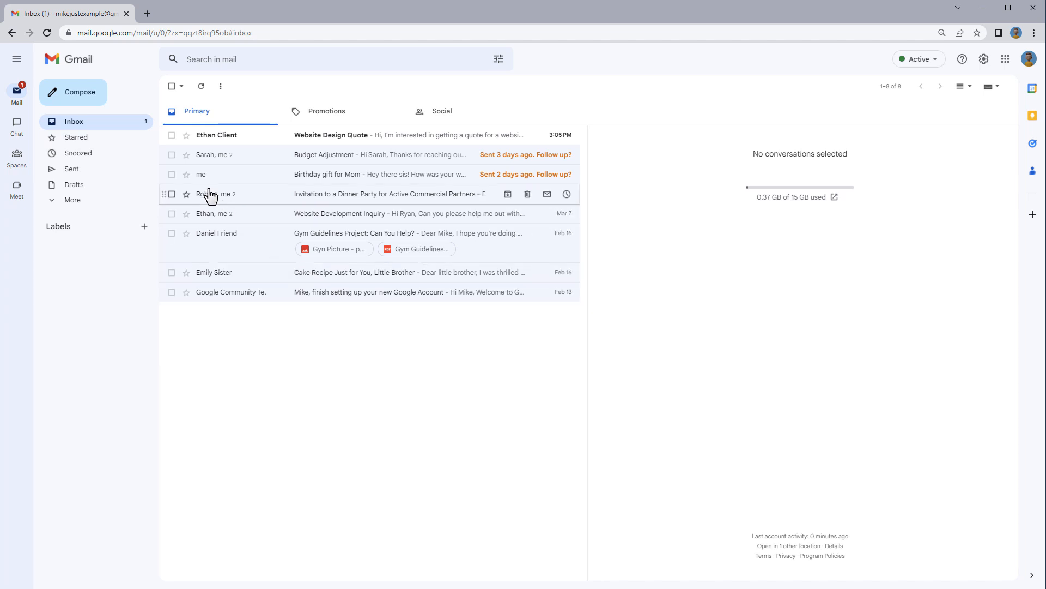
# Step: Compose a new message with the subject "Happy Holidays and a Great New Year from Our Example Company!" and paste the prepared holiday greeting as its body
pyautogui.click(93, 97)
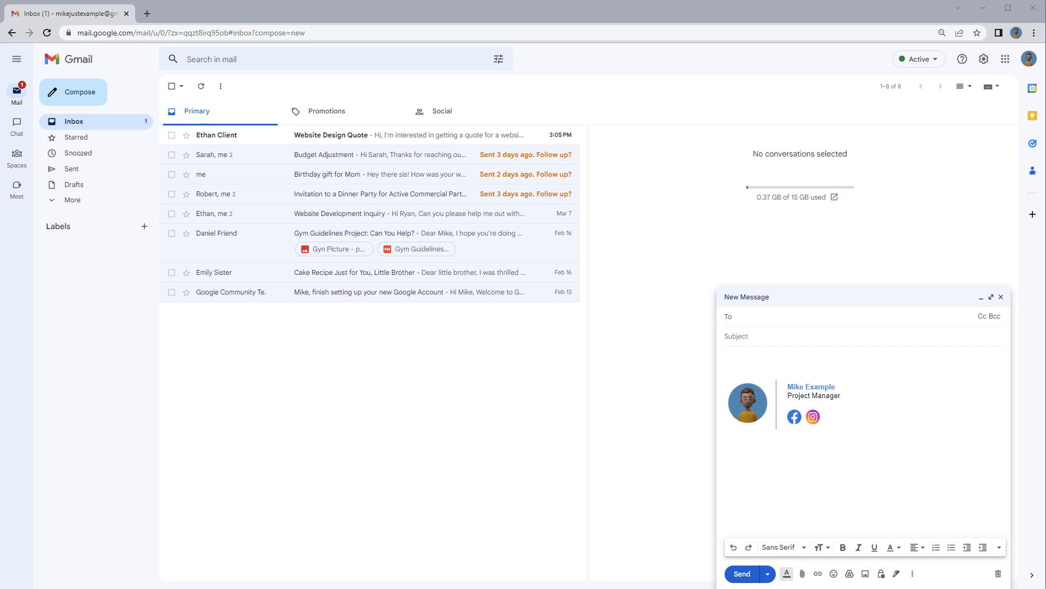
pyautogui.click(799, 338)
pyautogui.write('Happy Holidays and a Great New Year from Our Example Company!')
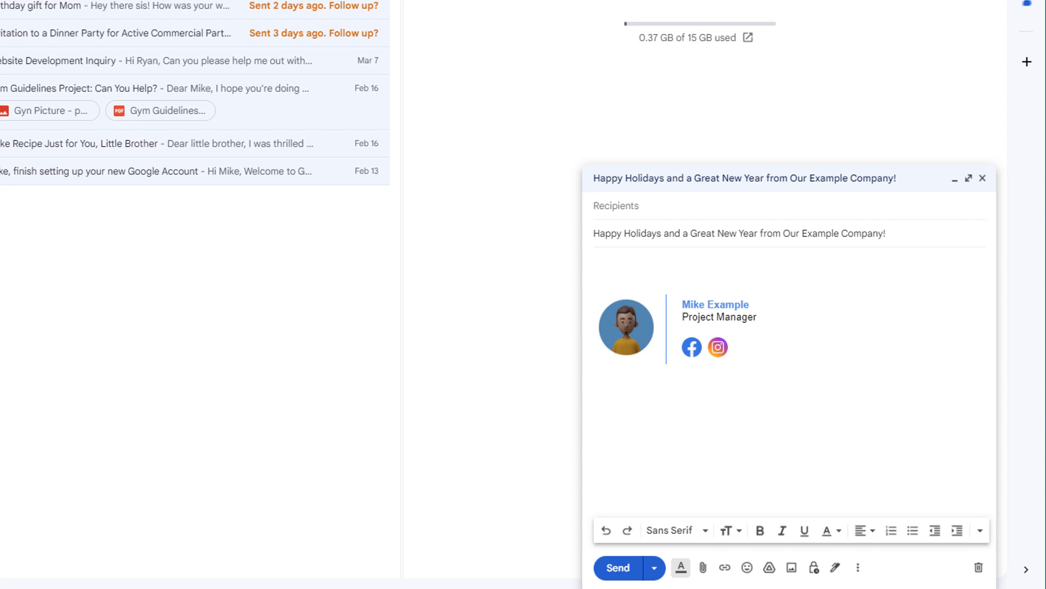
pyautogui.click(609, 260)
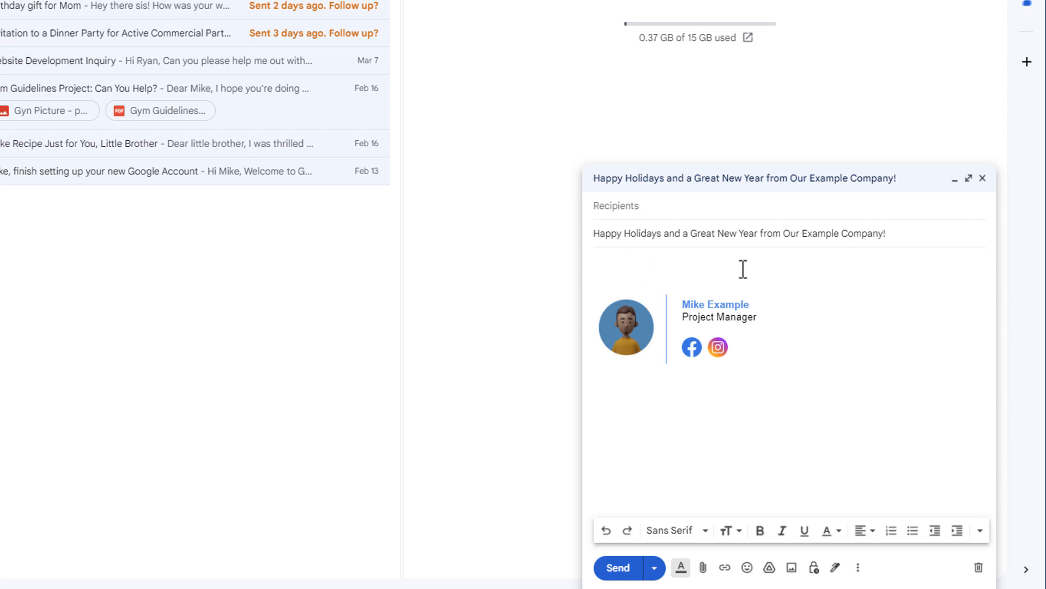
pyautogui.write('Dear [Client Name],   As we approach the end of the year, we would like to take a moment to thank you for your support and partnership with Our Example Company. It has been a pleasure working with you throughout the year, and we are grateful for your trust and confidence in our services.  We hope this holiday season brings you joy, peace, and prosperity, and we wish you a wonderful New Year filled with success and happiness.  In addition, we would like to invite you to check out our new portfolio, which showcases our main productions made throughout the year. We are excited to share with you some of our latest work and hope you find it inspiring and engaging.  Feel free to visit our website and let us know what you think. We would love to hear your feedback and continue our collaboration in the future.  Once again, thank you for choosing Our Example Company, and we look forward to working with you again in the coming year.   Warmest wishes,')
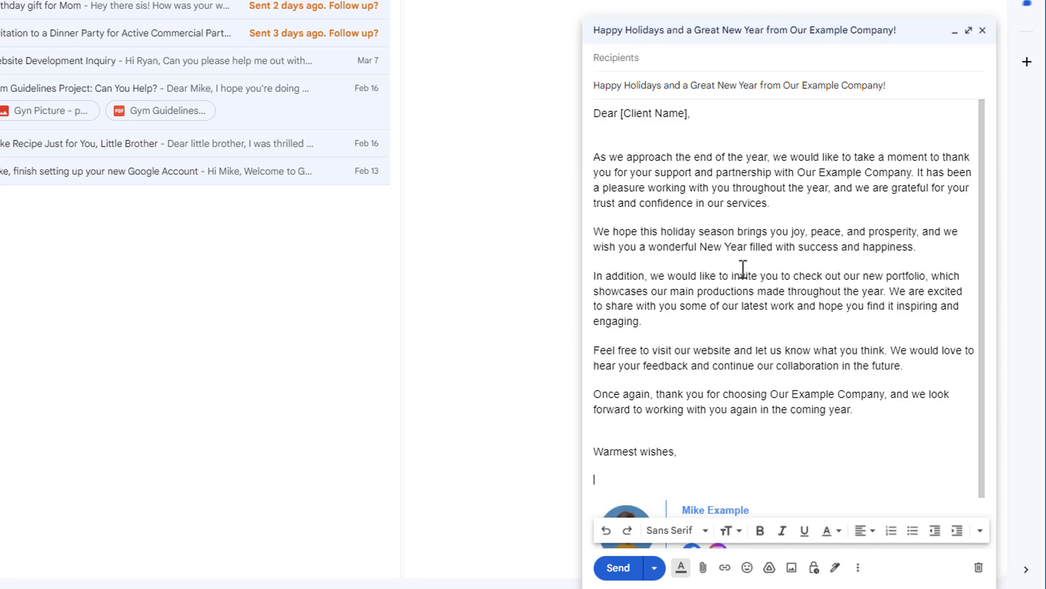
pyautogui.scroll(-1, 743, 267)
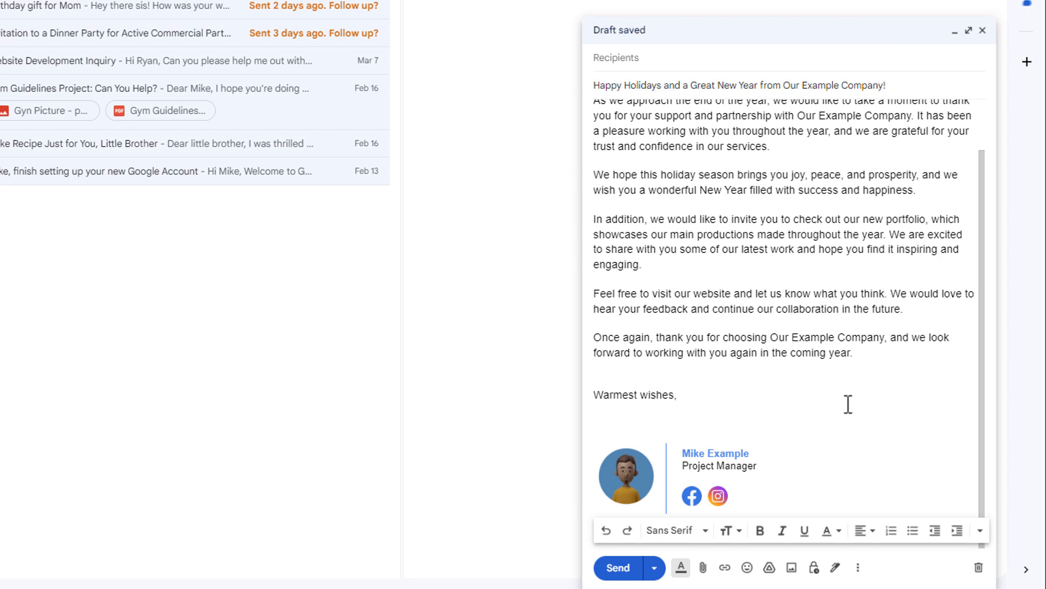
pyautogui.scroll(1, 794, 403)
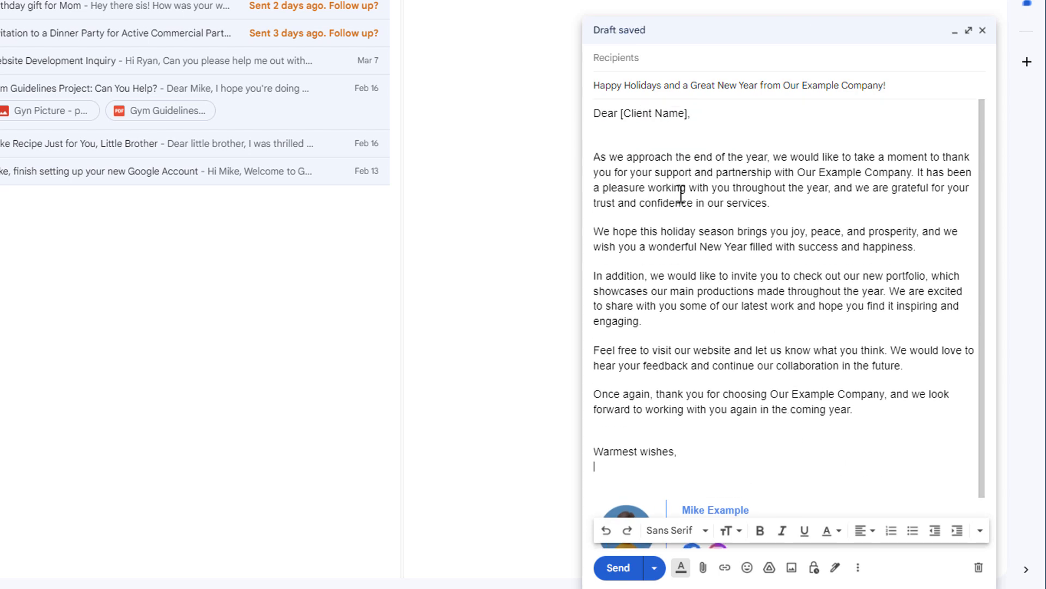
# Step: Make the [Client Name] placeholder in the message's greeting line bold
pyautogui.moveTo(619, 113); pyautogui.dragTo(691, 115)
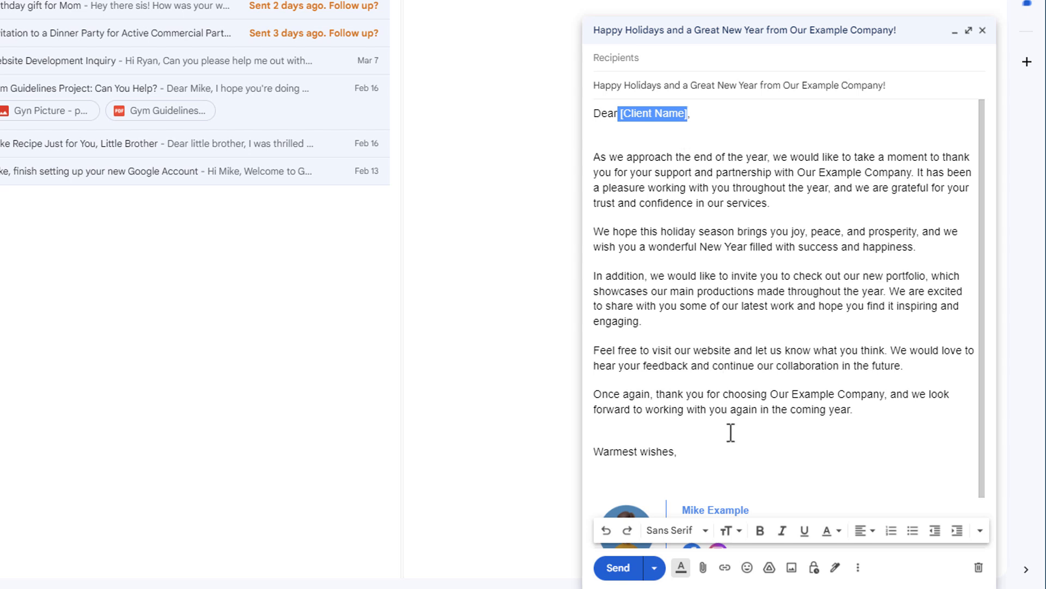
pyautogui.click(761, 531)
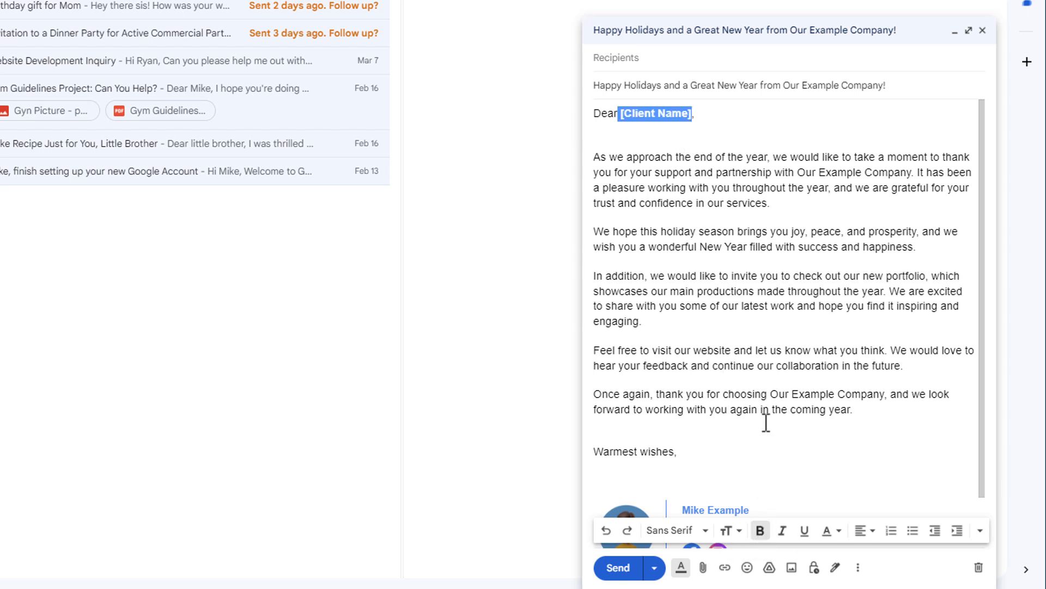
pyautogui.click(730, 115)
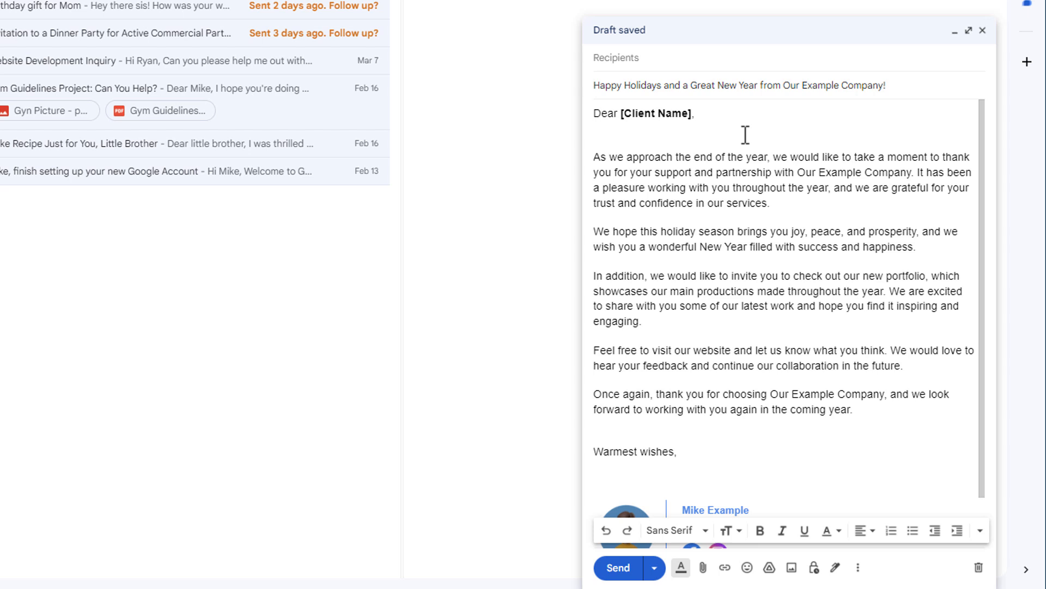
# Step: Save the draft as a new template named "Happy Holidays and a Great New Year from Our Example Company!"
pyautogui.scroll(-1, 745, 135)
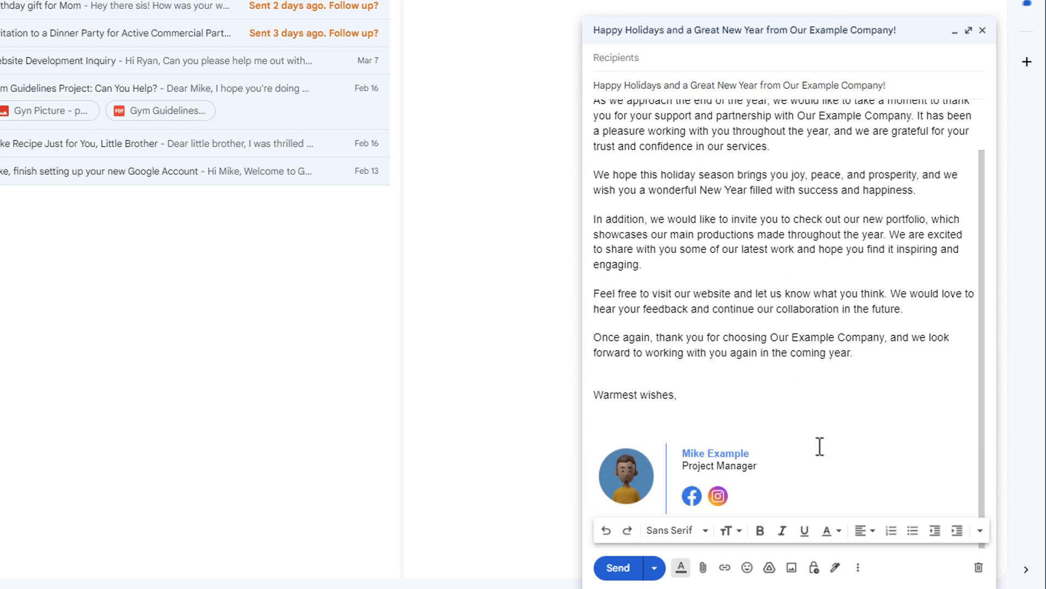
pyautogui.scroll(1, 819, 448)
pyautogui.click(859, 569)
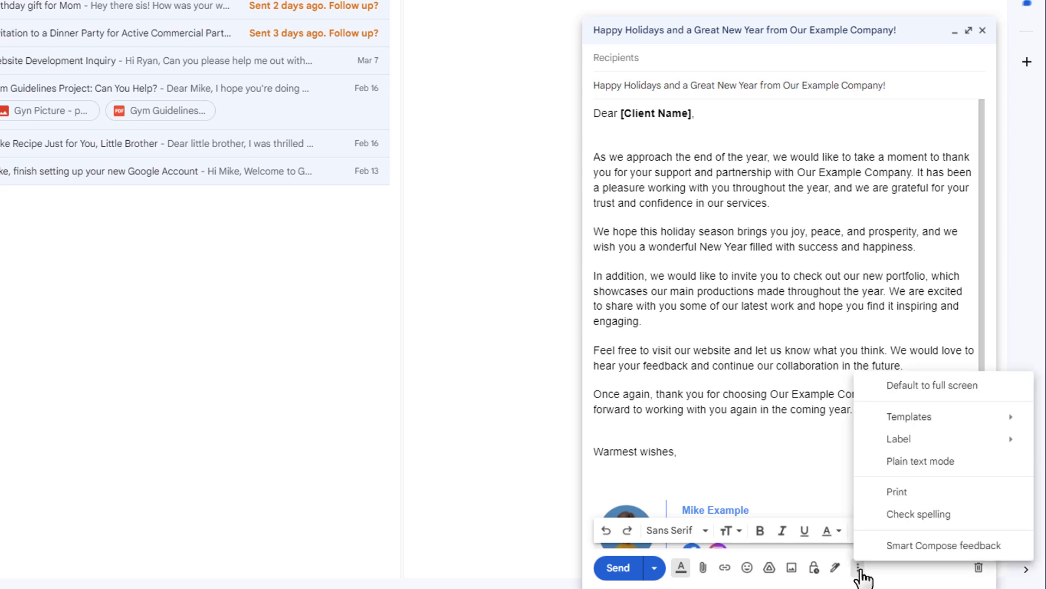
pyautogui.moveTo(907, 425)
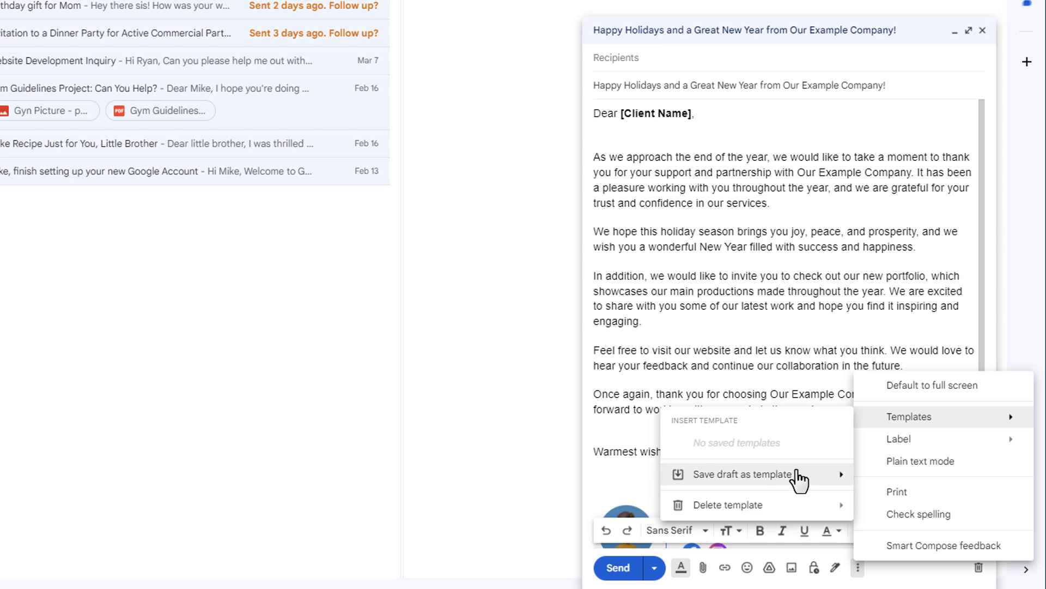
pyautogui.moveTo(796, 482)
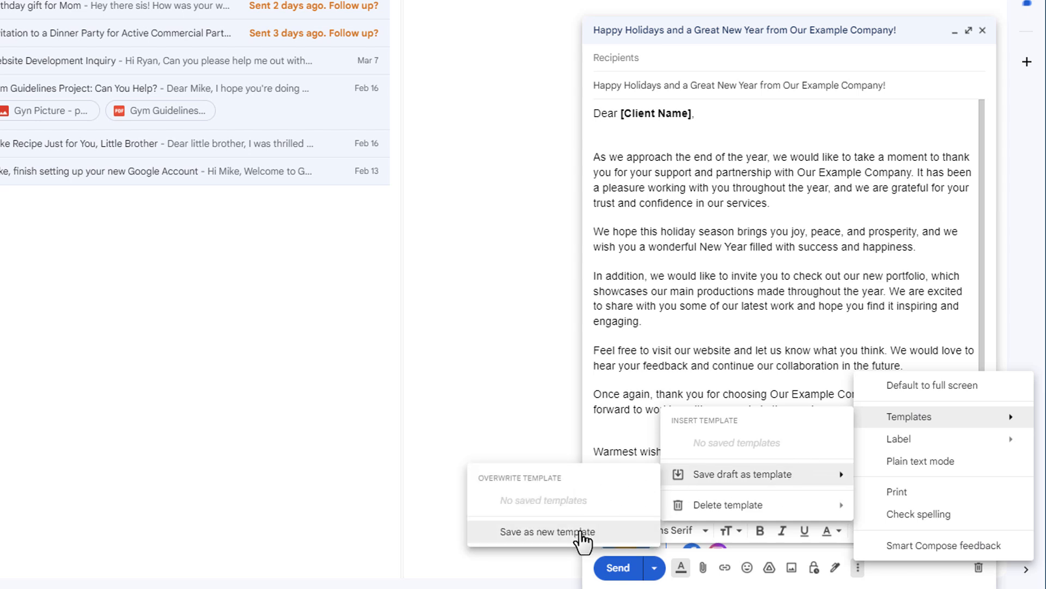
pyautogui.click(579, 534)
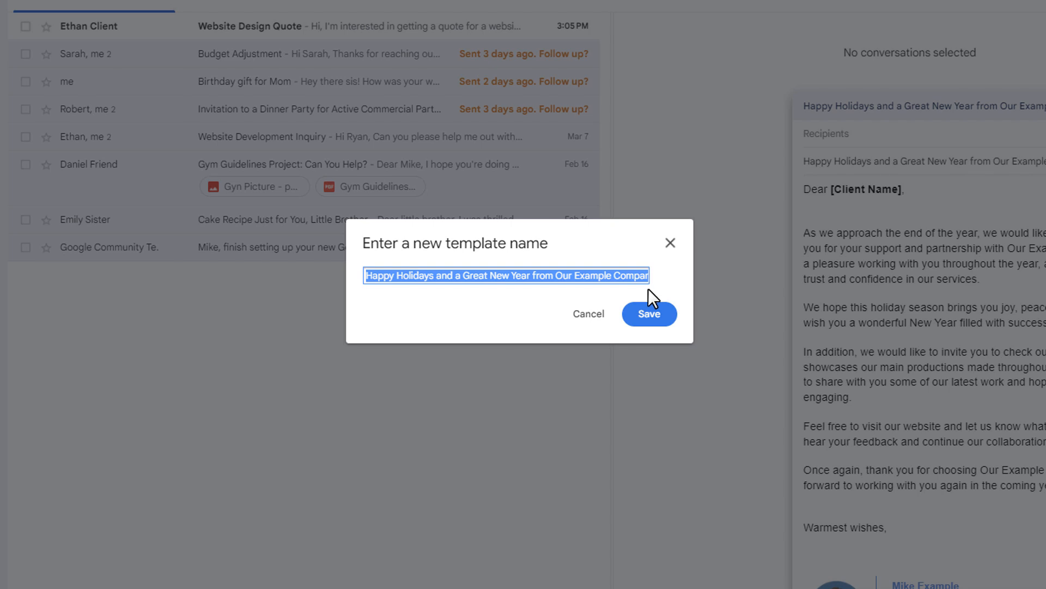
pyautogui.click(649, 315)
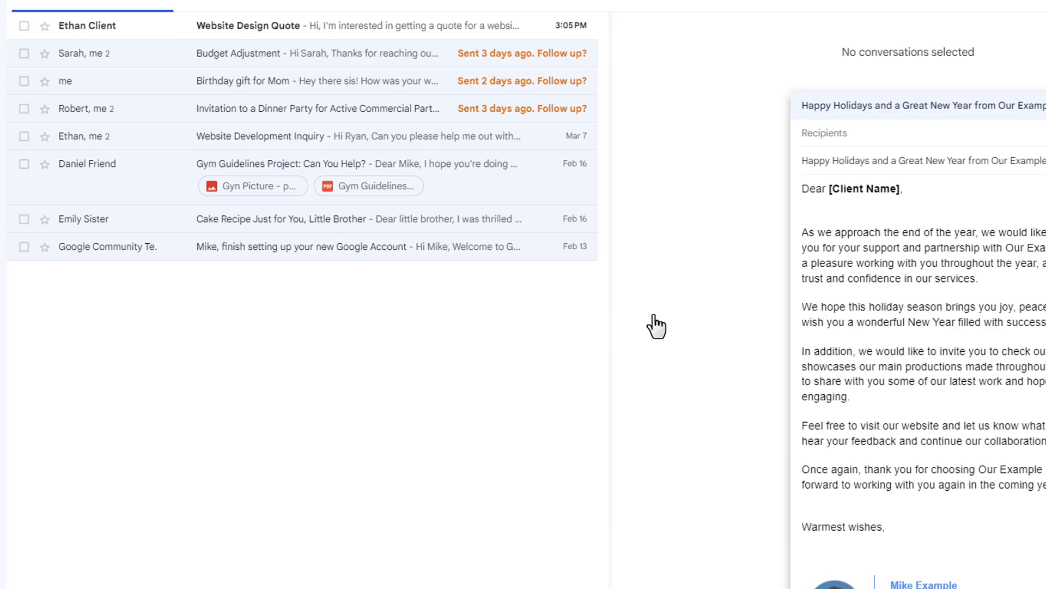
# Step: Look over the holiday message and discard its draft
pyautogui.scroll(-1, 731, 247)
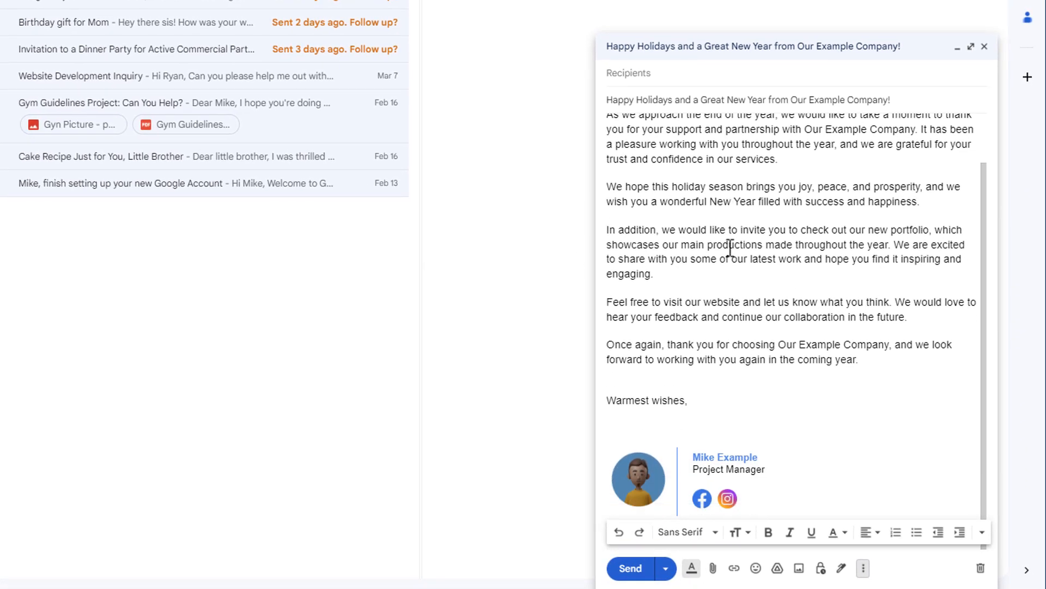
pyautogui.scroll(1, 731, 246)
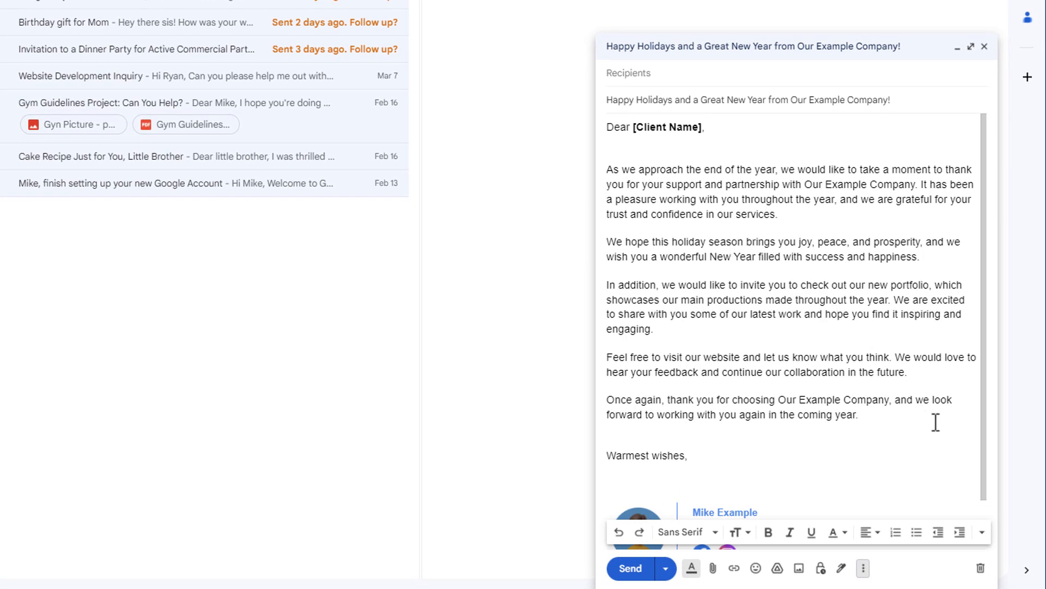
pyautogui.click(980, 568)
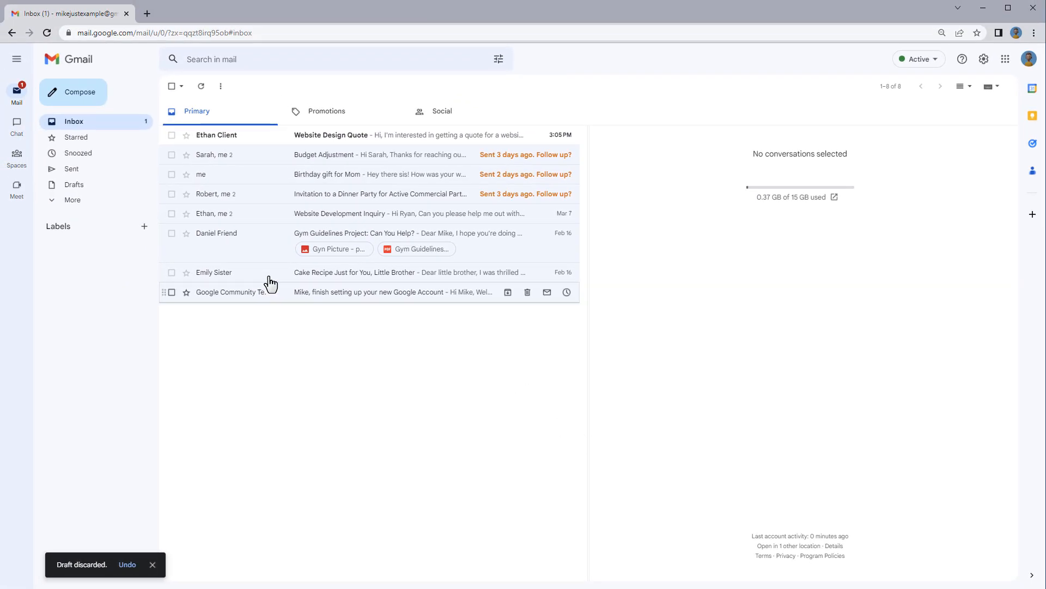
# Step: Start a new message and insert the saved Happy Holidays template into it
pyautogui.click(77, 100)
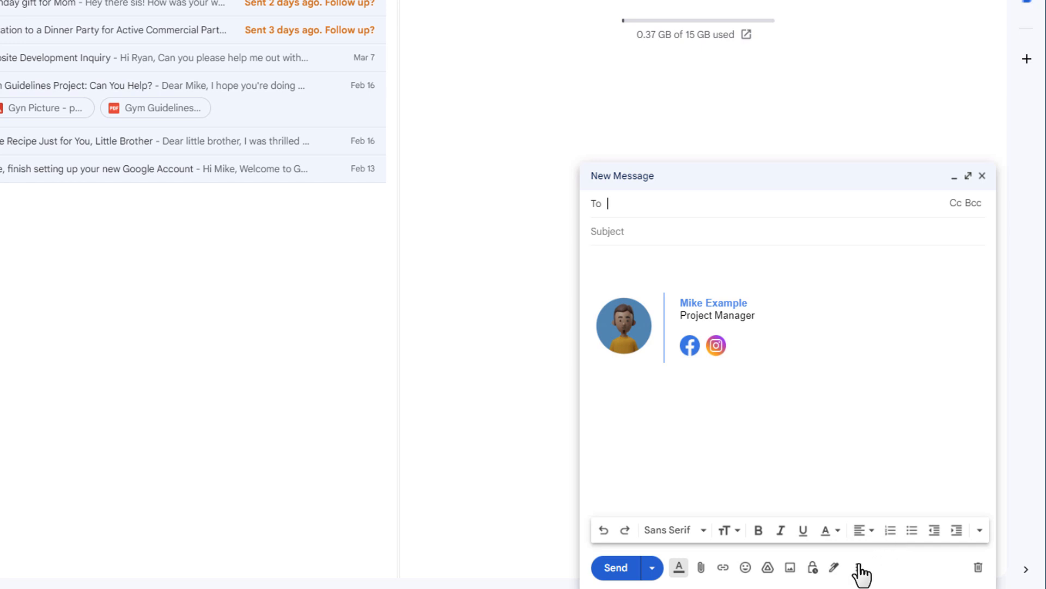
pyautogui.click(857, 569)
pyautogui.moveTo(947, 421)
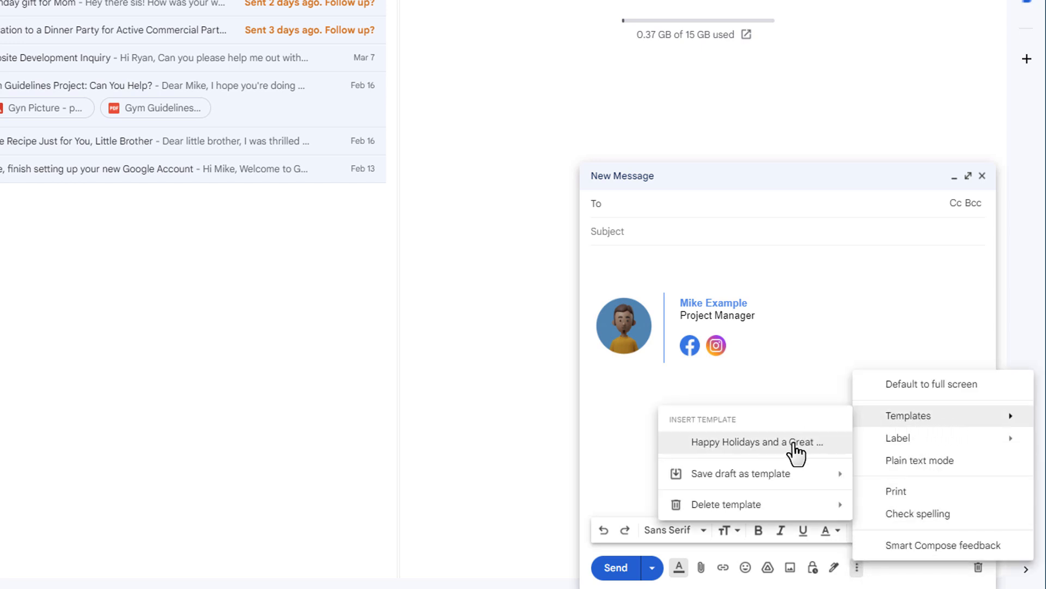
pyautogui.click(804, 443)
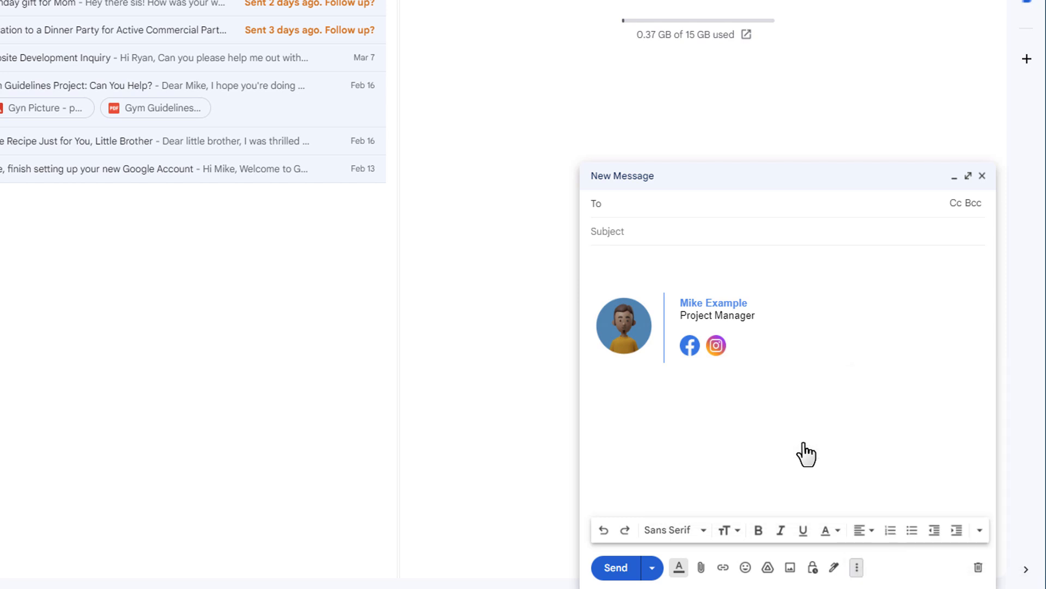
pyautogui.scroll(1, 815, 425)
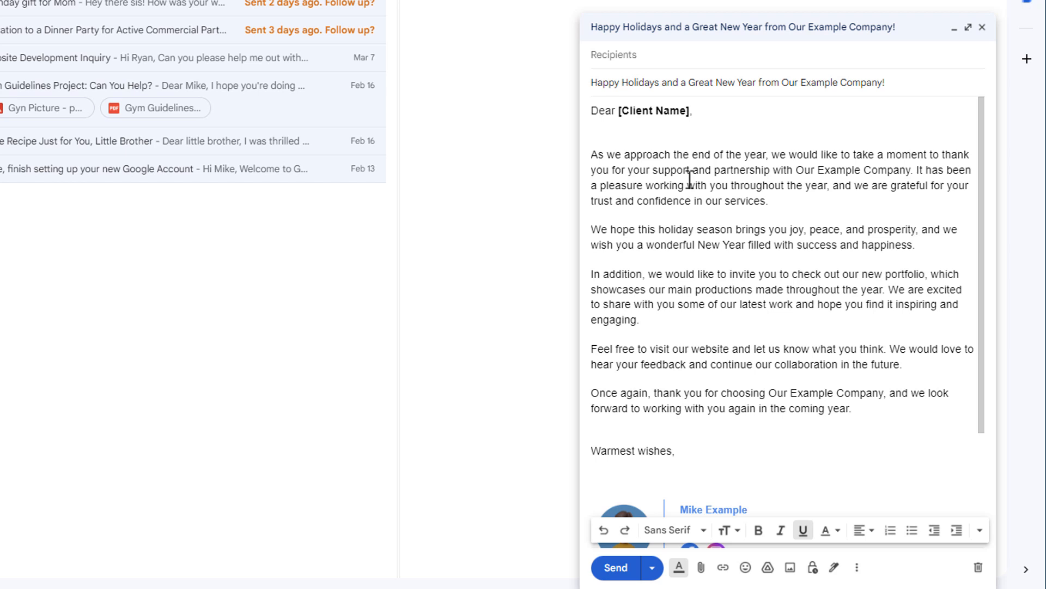
# Step: Delete both signature blocks below "Warmest wishes," in the message body
pyautogui.scroll(-3, 689, 180)
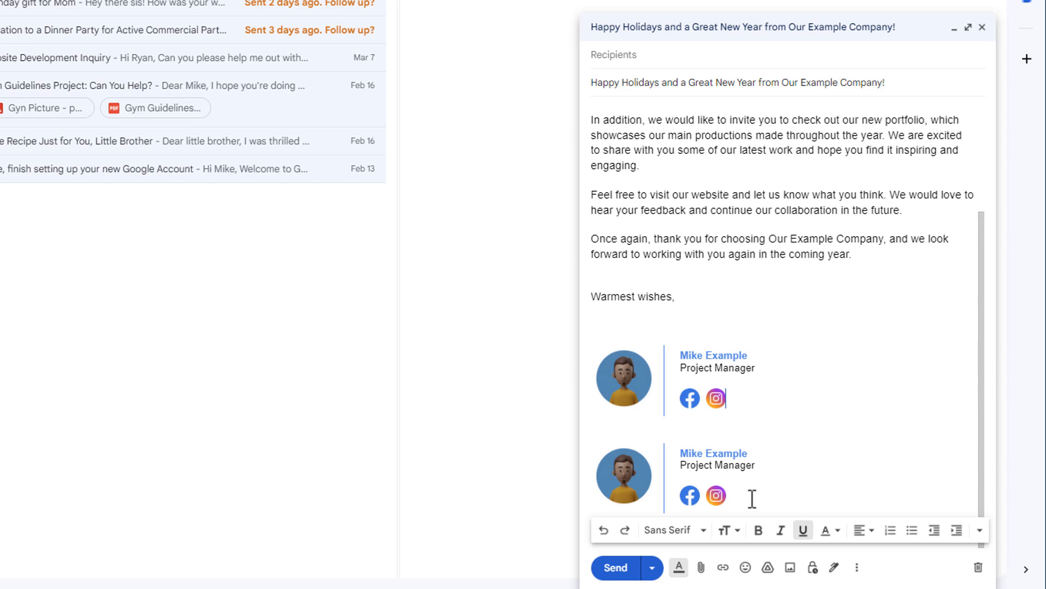
pyautogui.moveTo(752, 498)
pyautogui.mouseDown()
pyautogui.moveTo(684, 460)
pyautogui.moveTo(596, 334)
pyautogui.mouseUp()
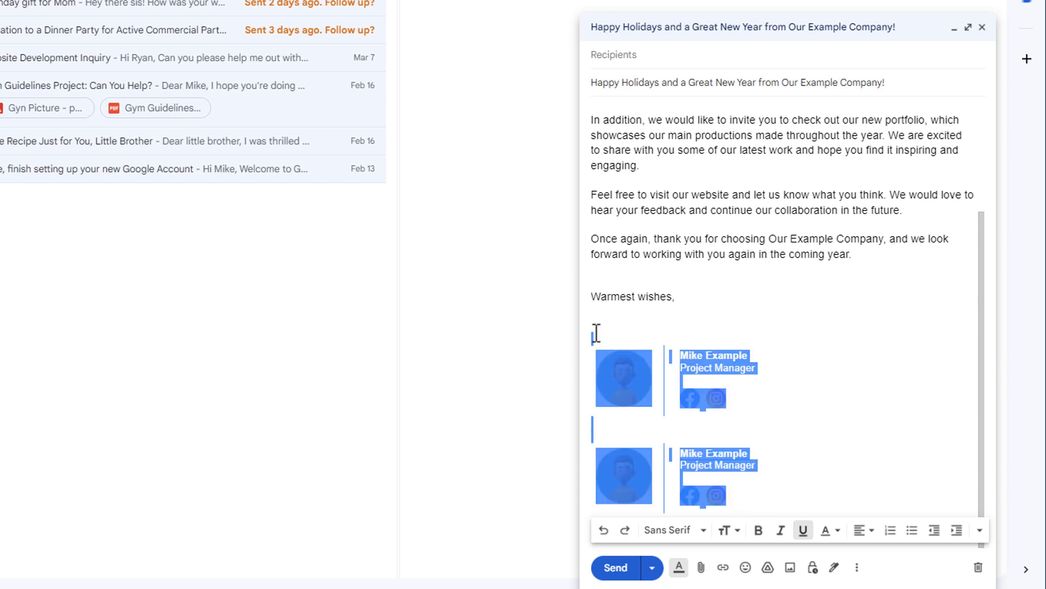
pyautogui.press('BackSpace')
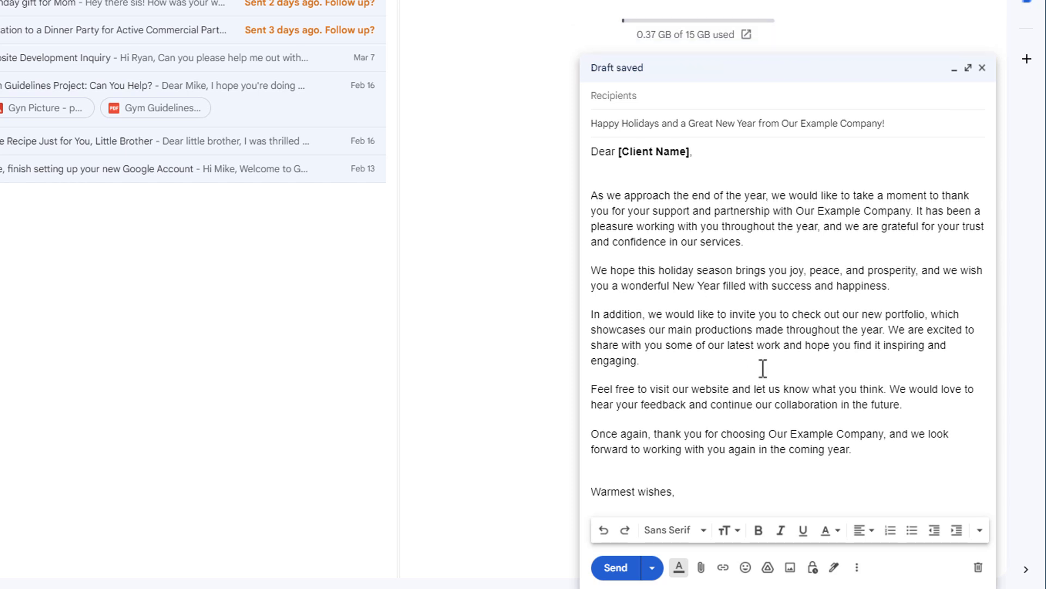
# Step: Overwrite the saved Happy Holidays template with the current draft and confirm the replacement
pyautogui.click(856, 567)
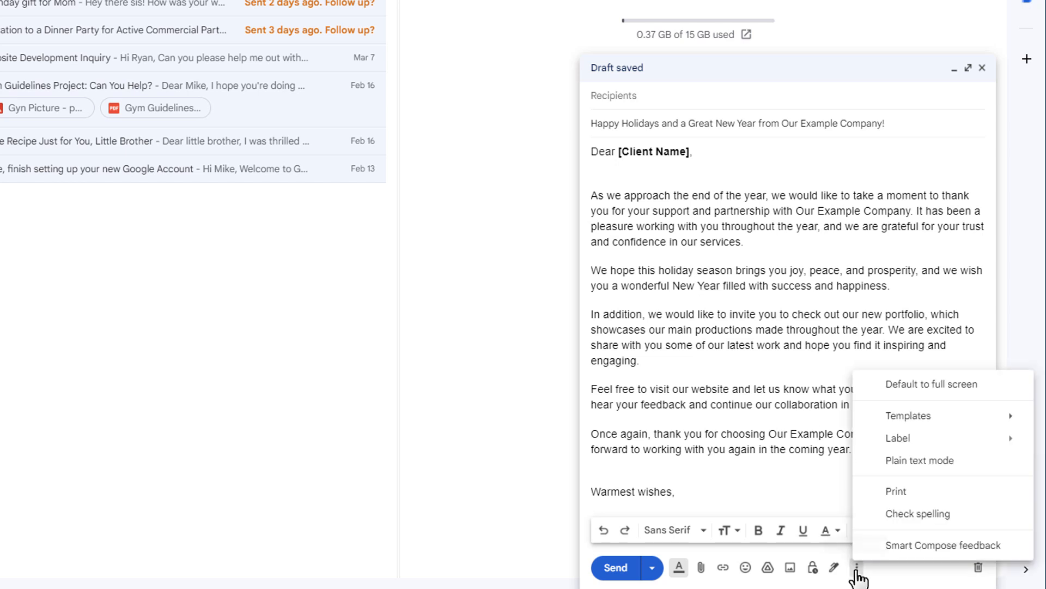
pyautogui.moveTo(895, 425)
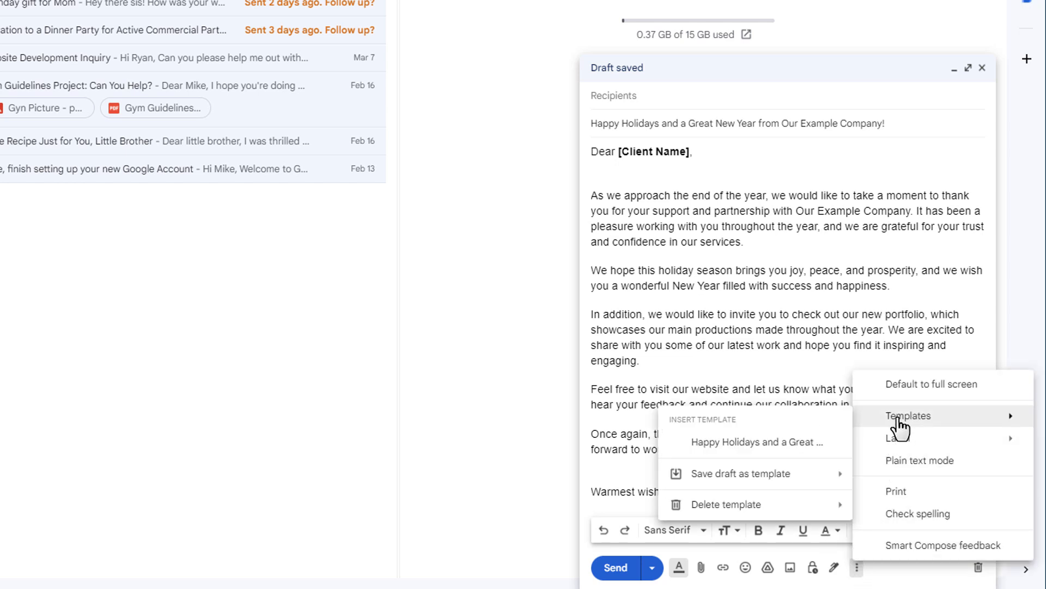
pyautogui.moveTo(770, 476)
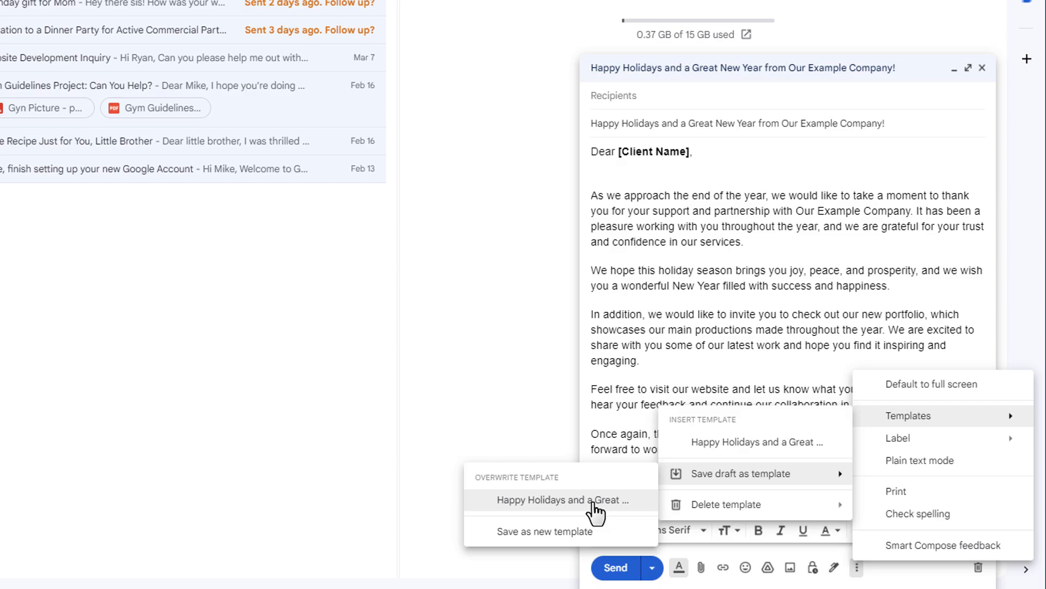
pyautogui.click(593, 504)
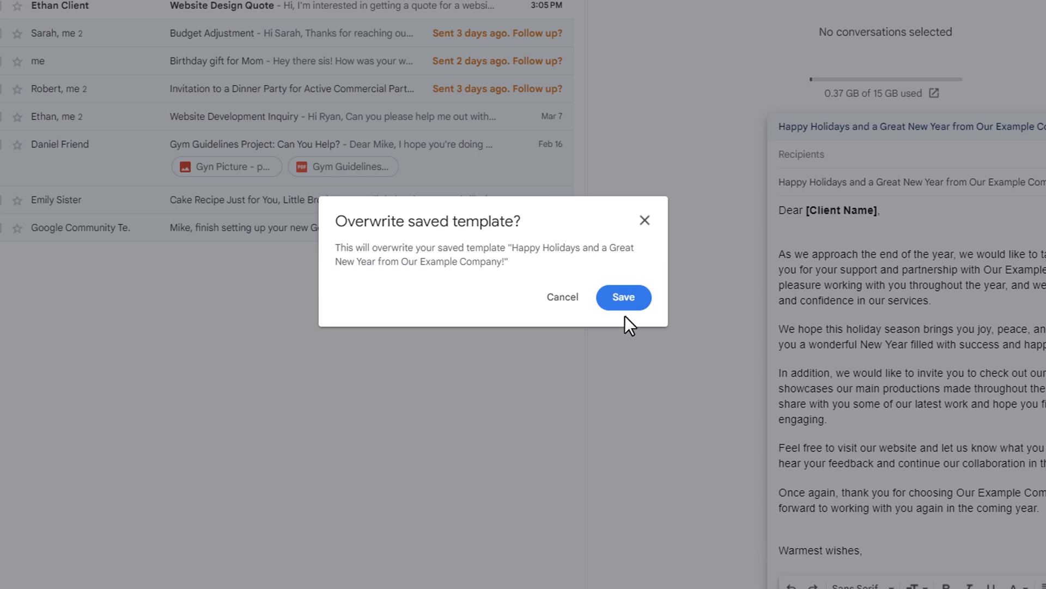
pyautogui.click(626, 297)
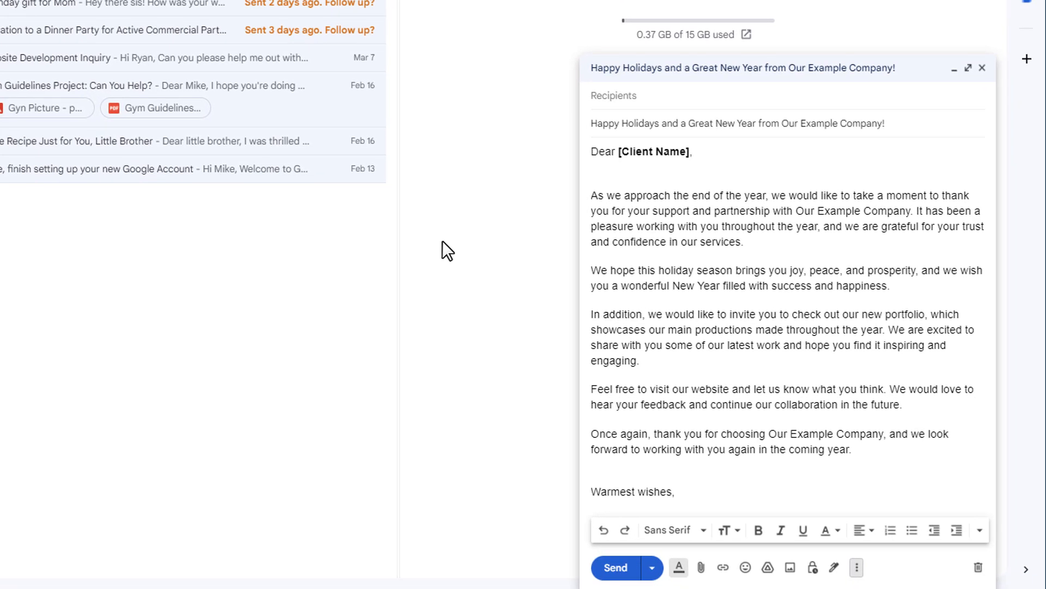
# Step: Discard the open draft and insert the updated Happy Holidays template into a new message
pyautogui.click(978, 568)
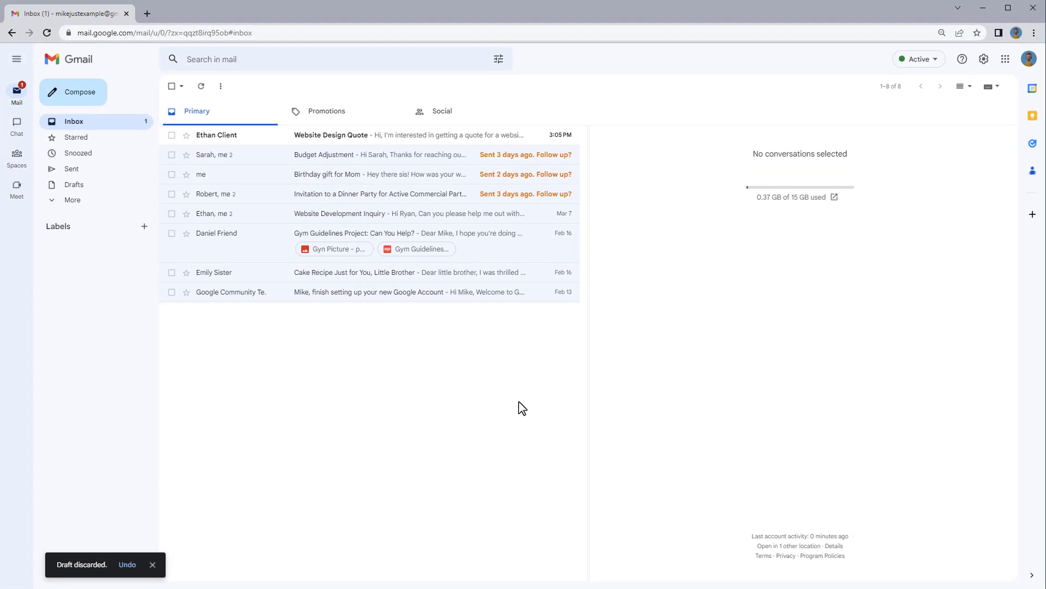
pyautogui.click(103, 109)
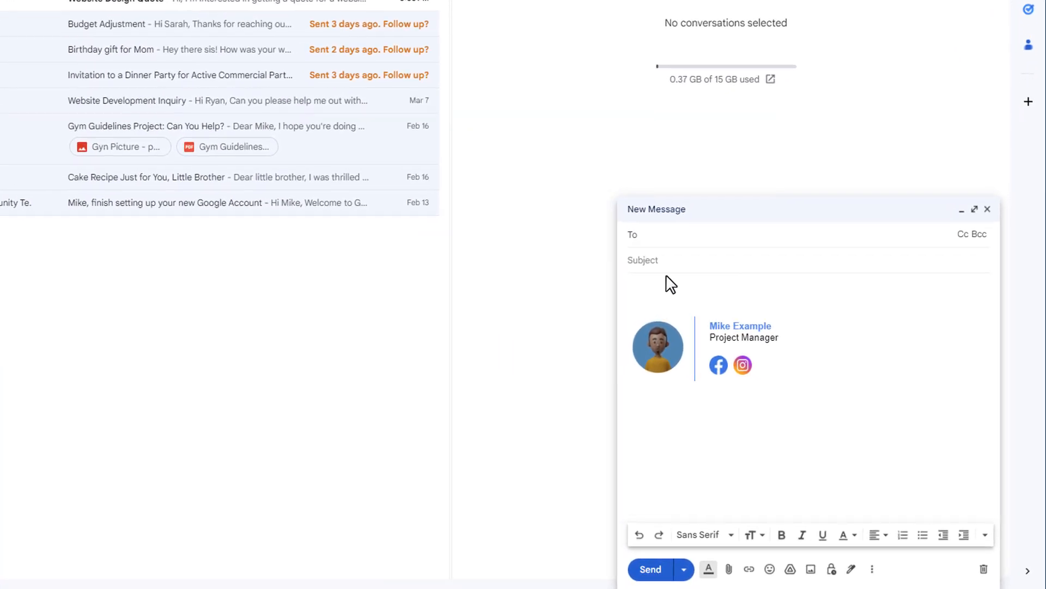
pyautogui.click(871, 569)
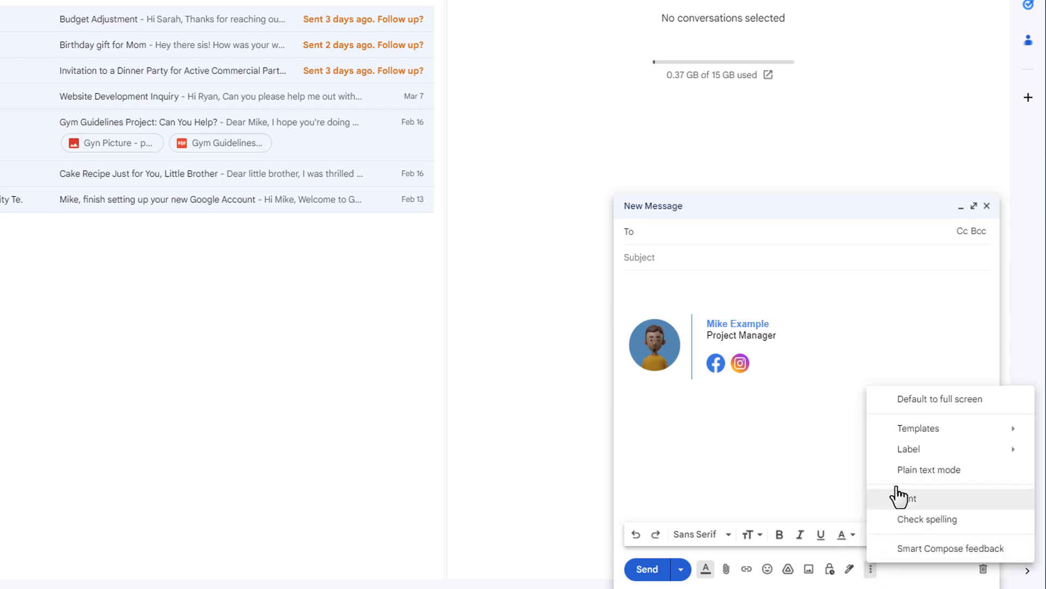
pyautogui.moveTo(897, 440)
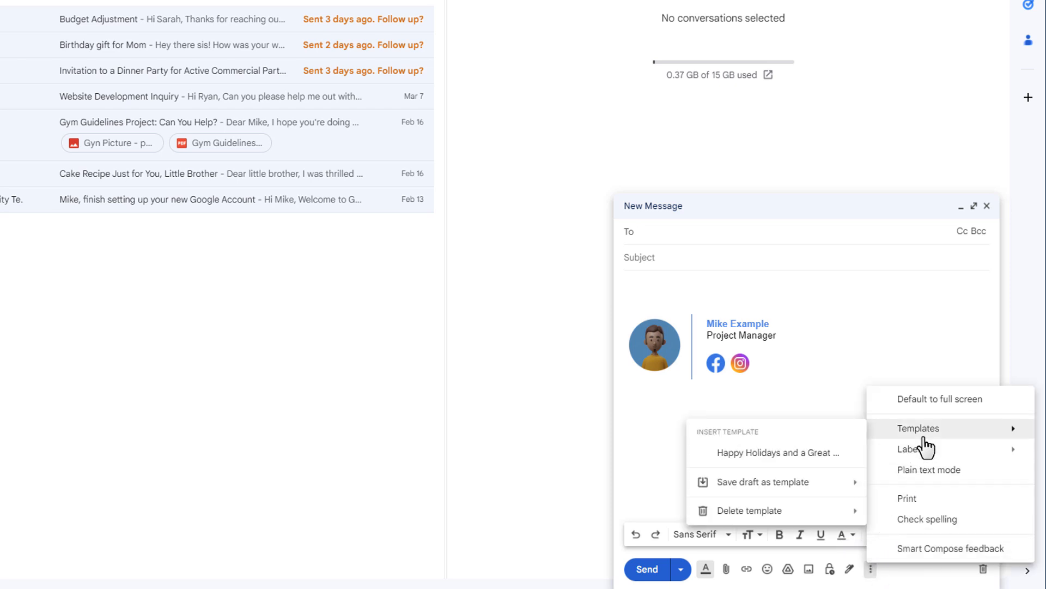
pyautogui.click(832, 460)
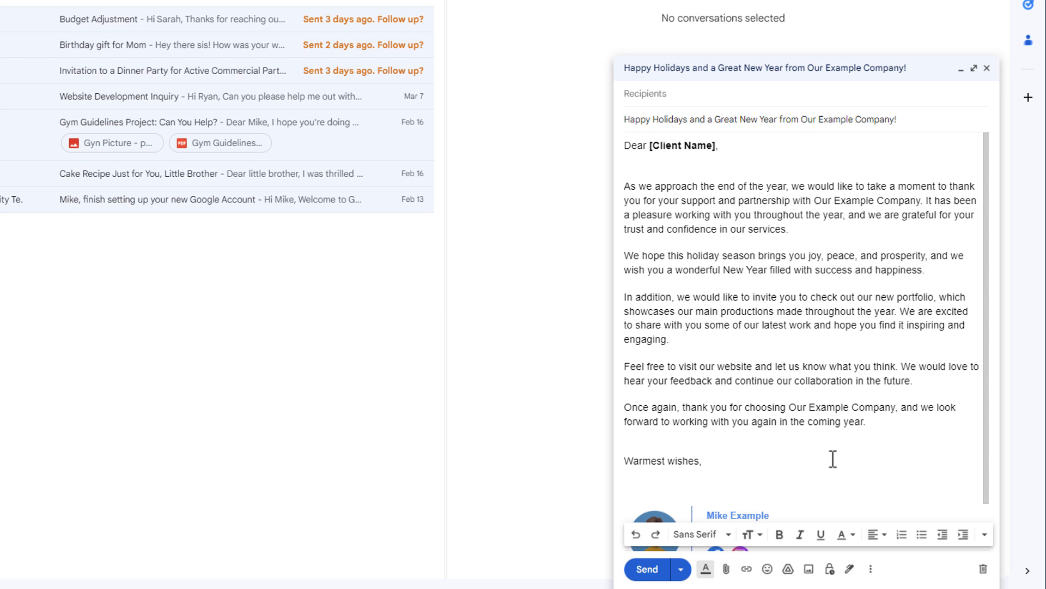
# Step: Look over the inserted holiday message from the [Client Name] placeholder down to the signature, and discard this draft
pyautogui.scroll(-2, 834, 452)
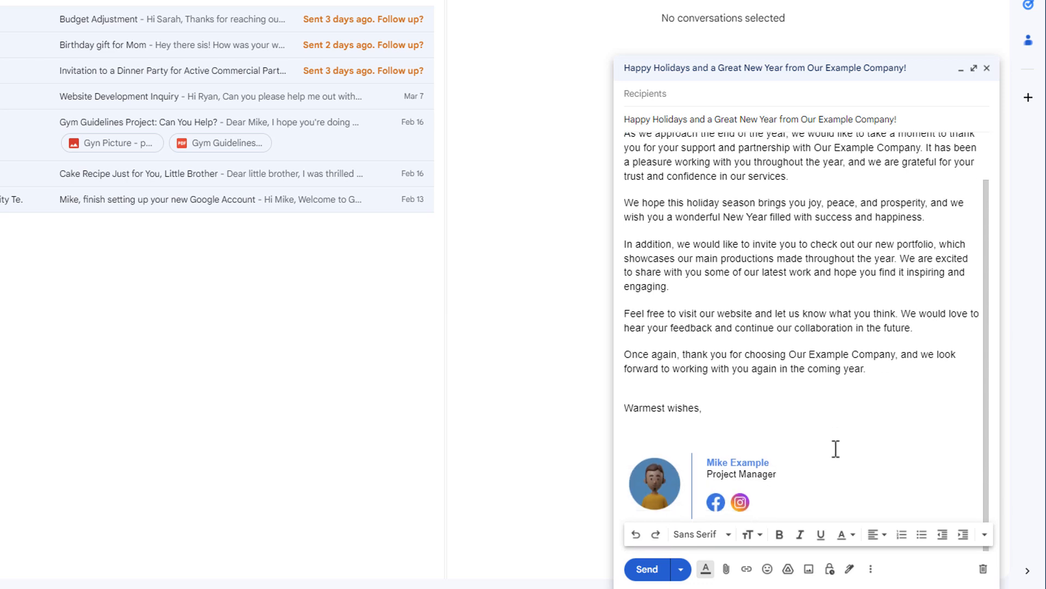
pyautogui.scroll(2, 835, 448)
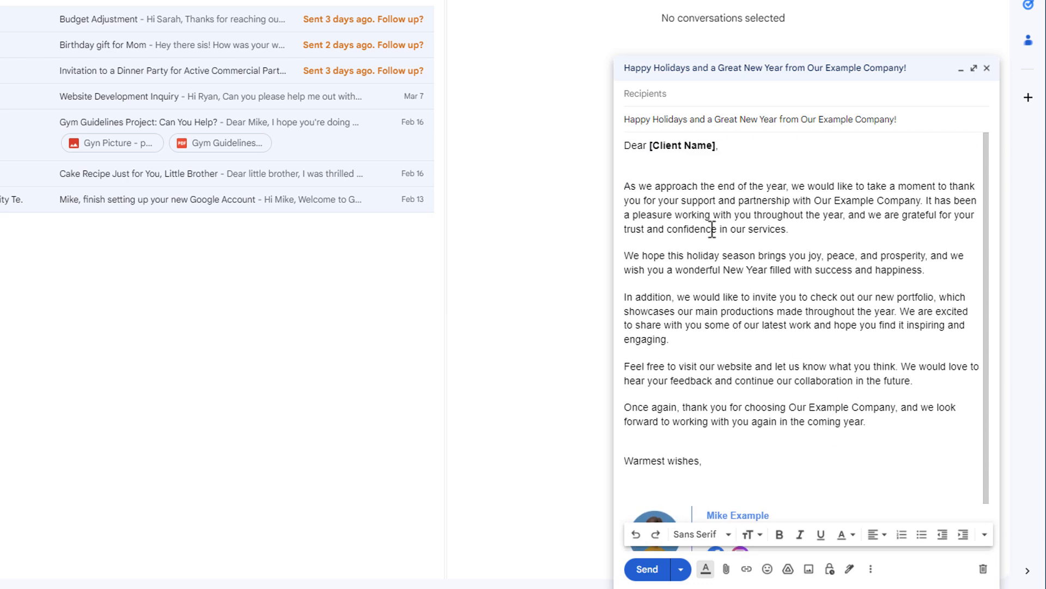
pyautogui.moveTo(647, 146); pyautogui.dragTo(715, 140)
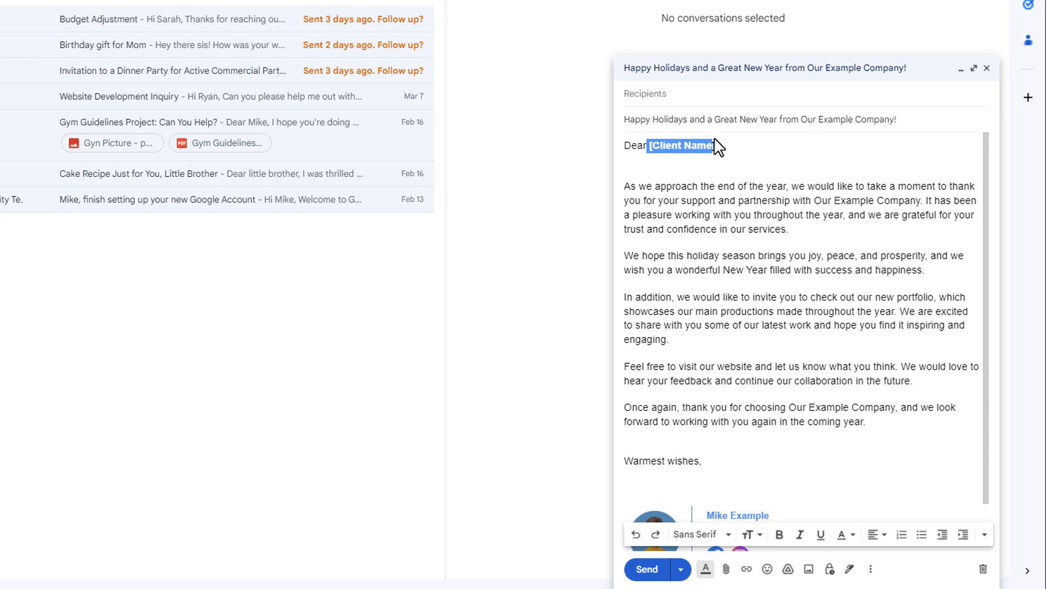
pyautogui.moveTo(715, 138); pyautogui.dragTo(717, 140)
pyautogui.scroll(-1, 758, 261)
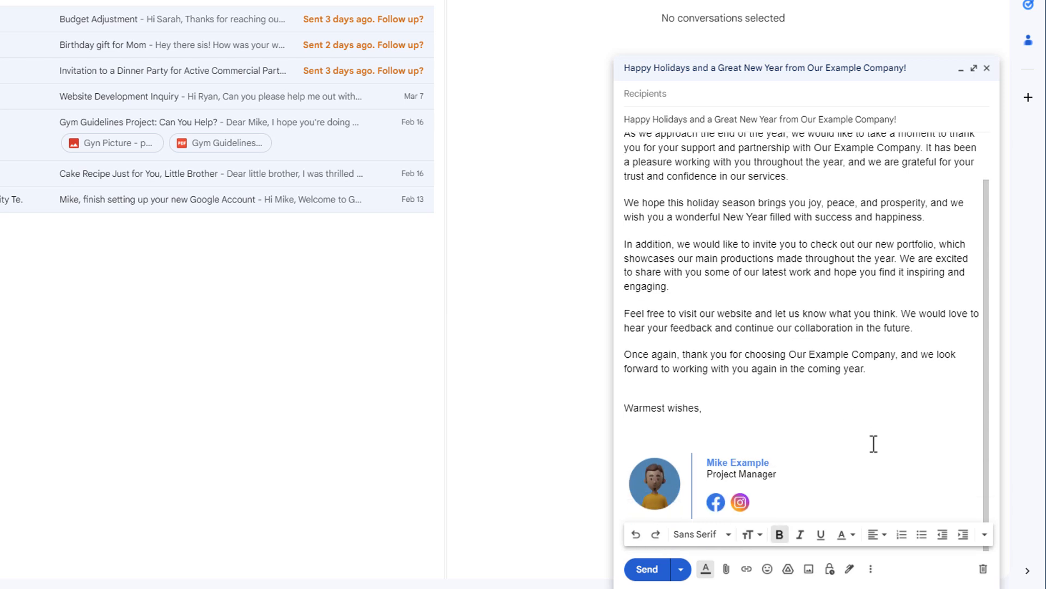
pyautogui.click(981, 571)
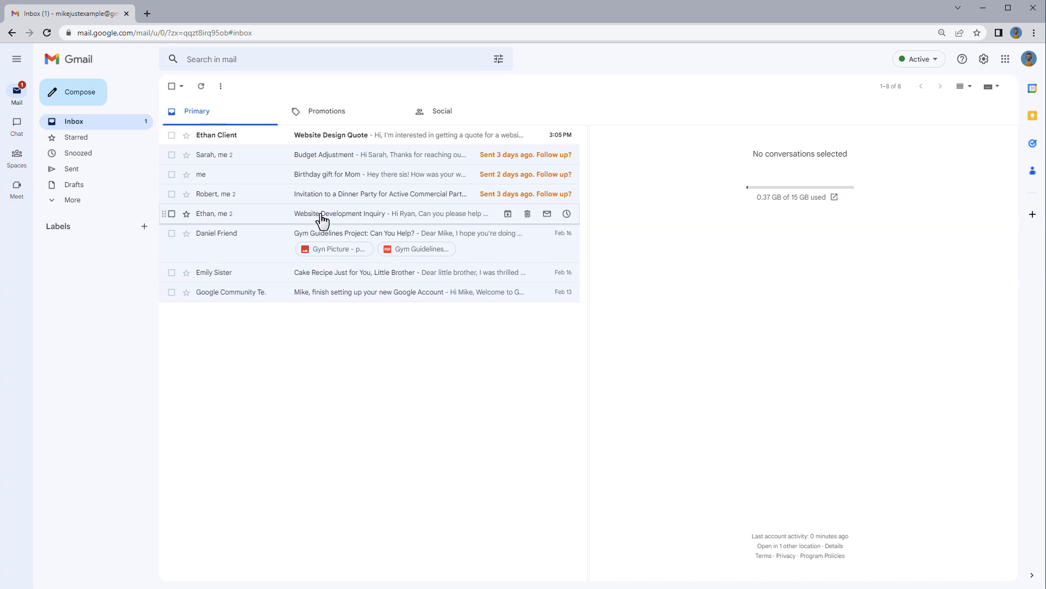
# Step: Start a new message and paste the copied website design quote response into its body
pyautogui.click(78, 94)
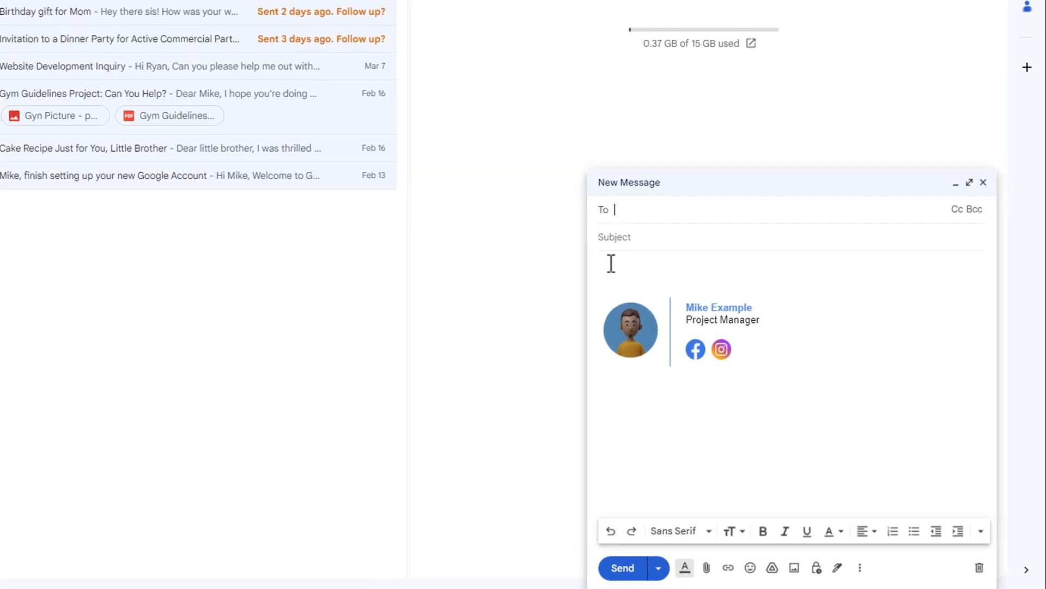
pyautogui.click(611, 263)
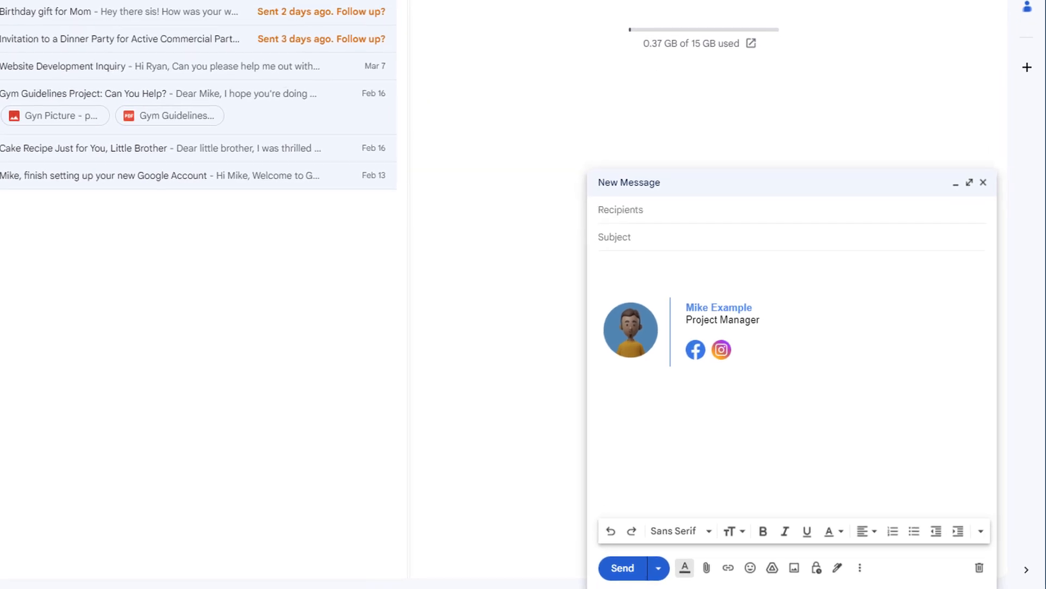
pyautogui.hotkey('ctrl', 'v')
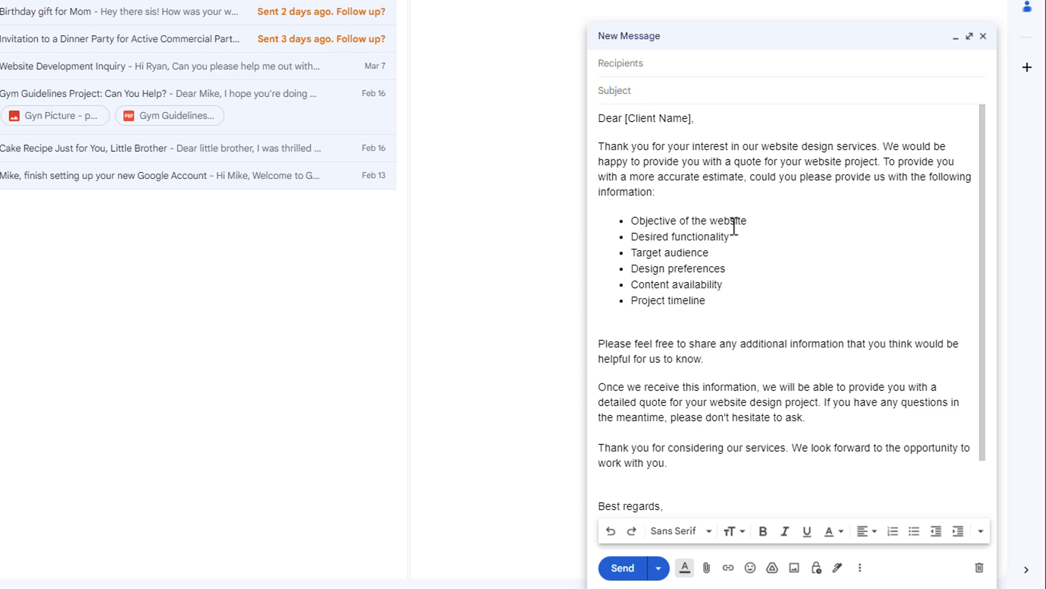
# Step: Delete the signature block below "Best regards," and make the [Client Name] placeholder in the greeting bold
pyautogui.scroll(-3, 735, 227)
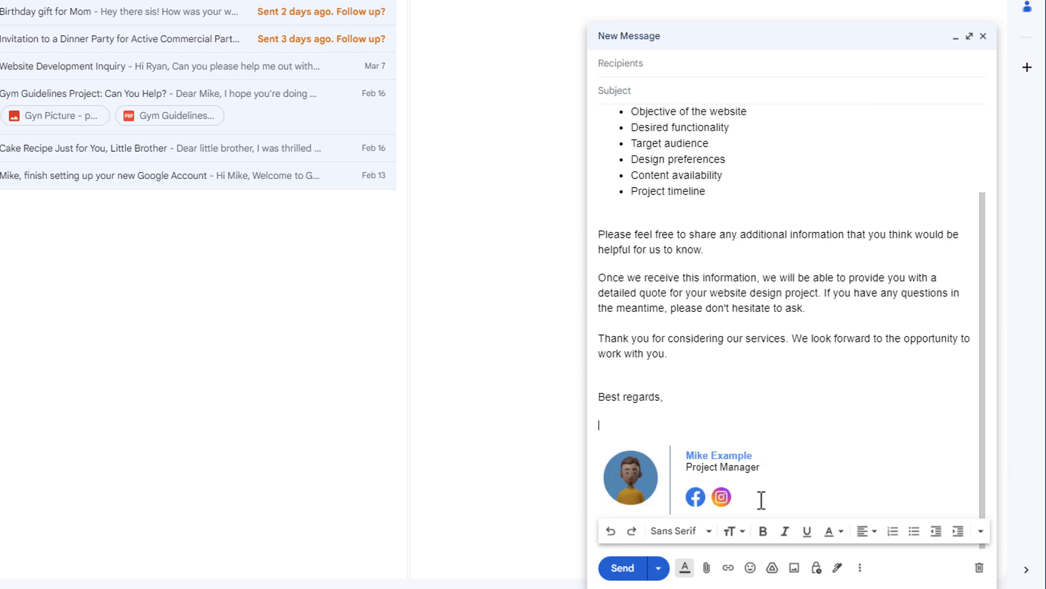
pyautogui.moveTo(762, 499); pyautogui.dragTo(601, 429)
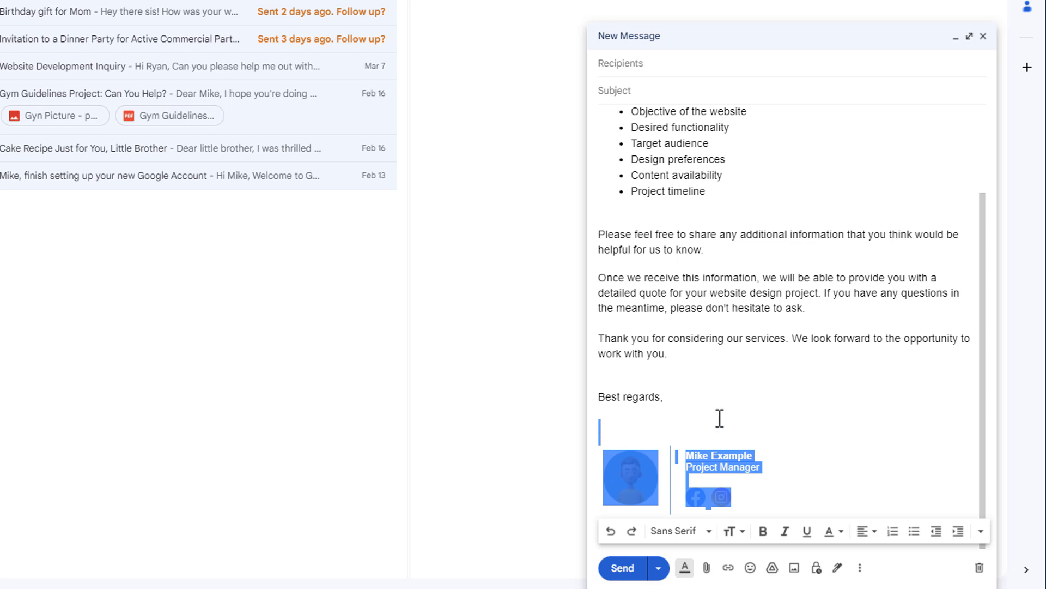
pyautogui.press('BackSpace')
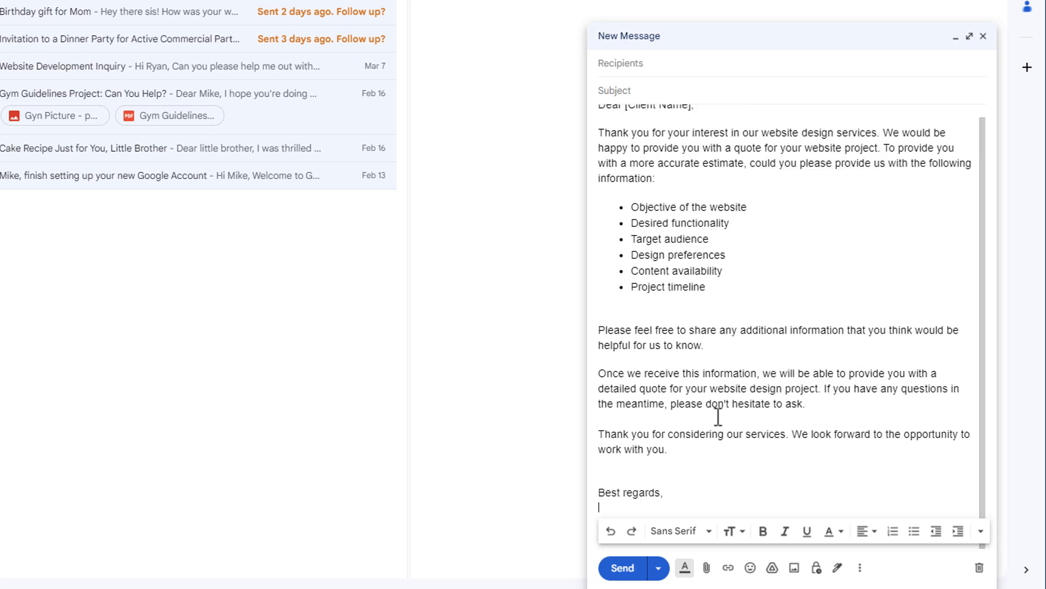
pyautogui.press('BackSpace')
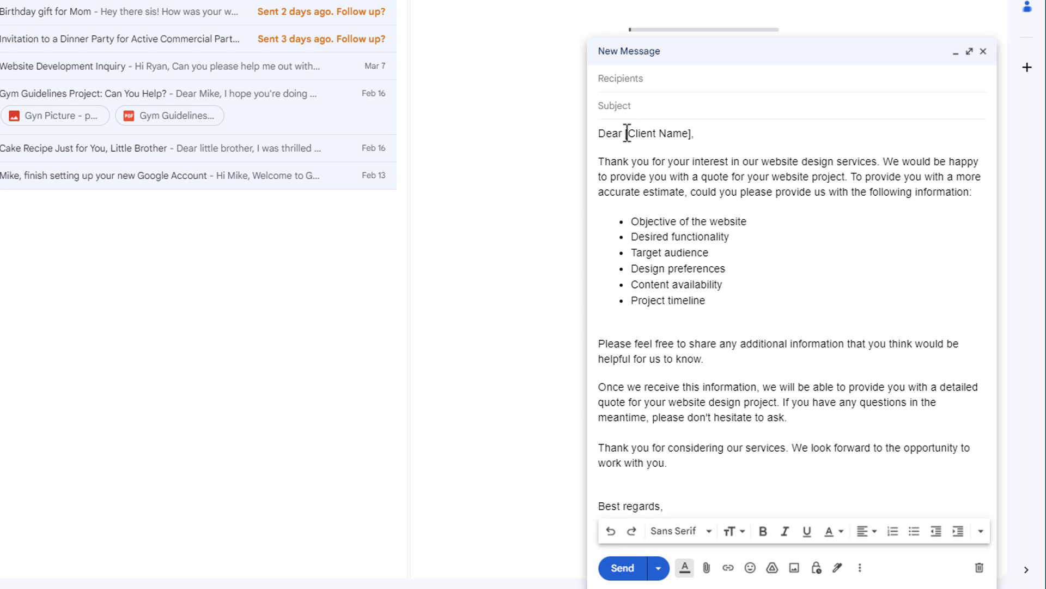
pyautogui.moveTo(627, 133); pyautogui.dragTo(692, 132)
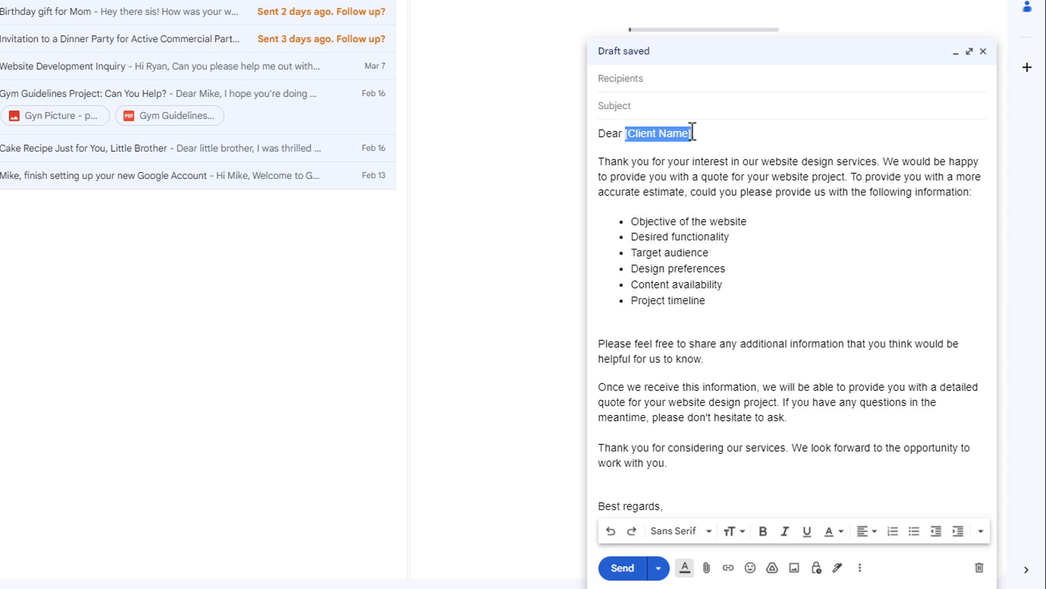
pyautogui.click(763, 531)
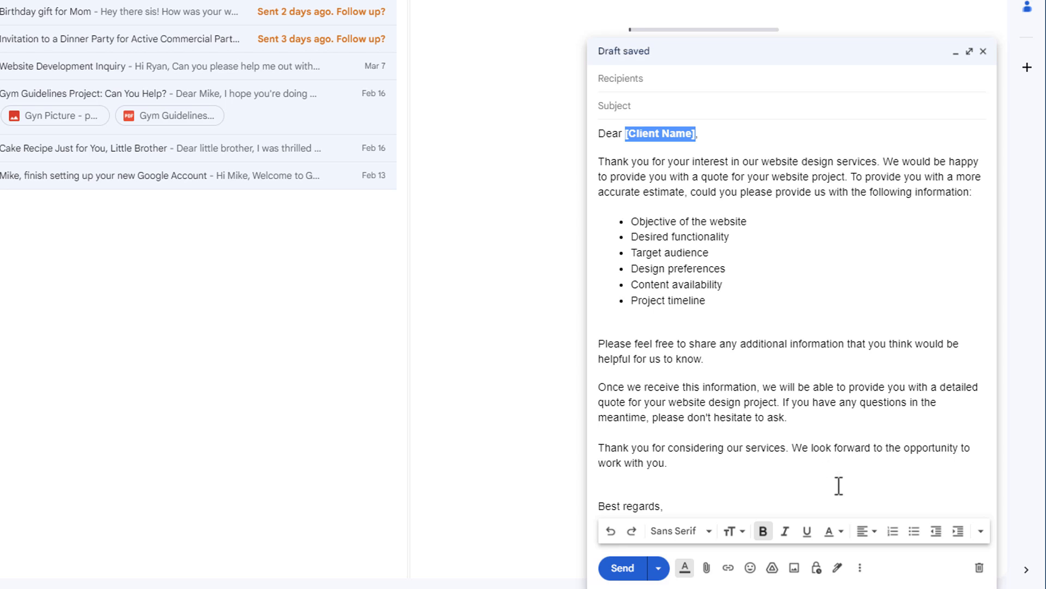
# Step: Save the draft as a new template named "Webdesite Design Quote" and discard the draft
pyautogui.click(860, 568)
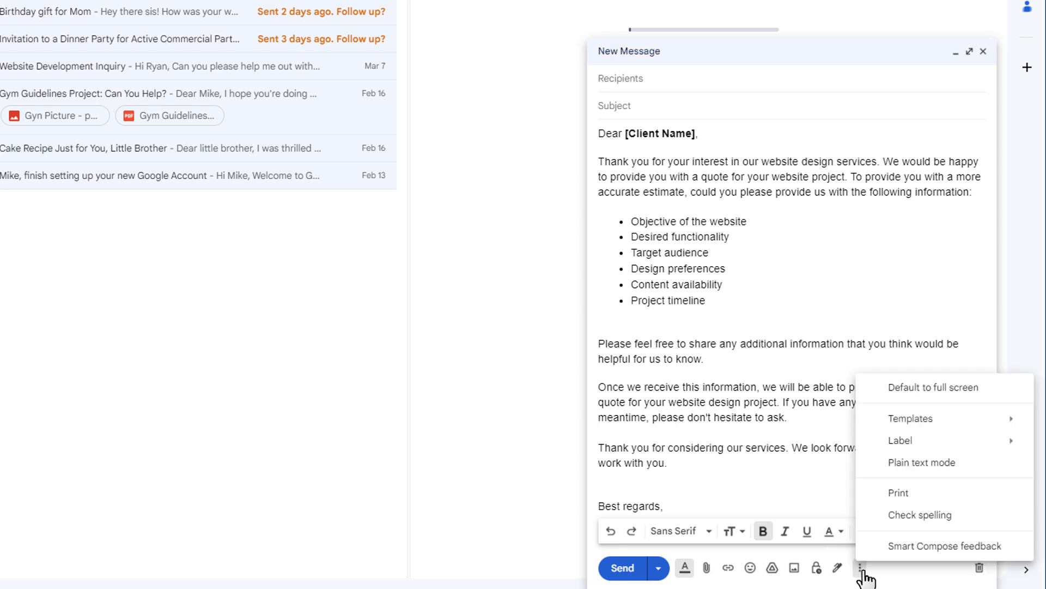
pyautogui.moveTo(910, 428)
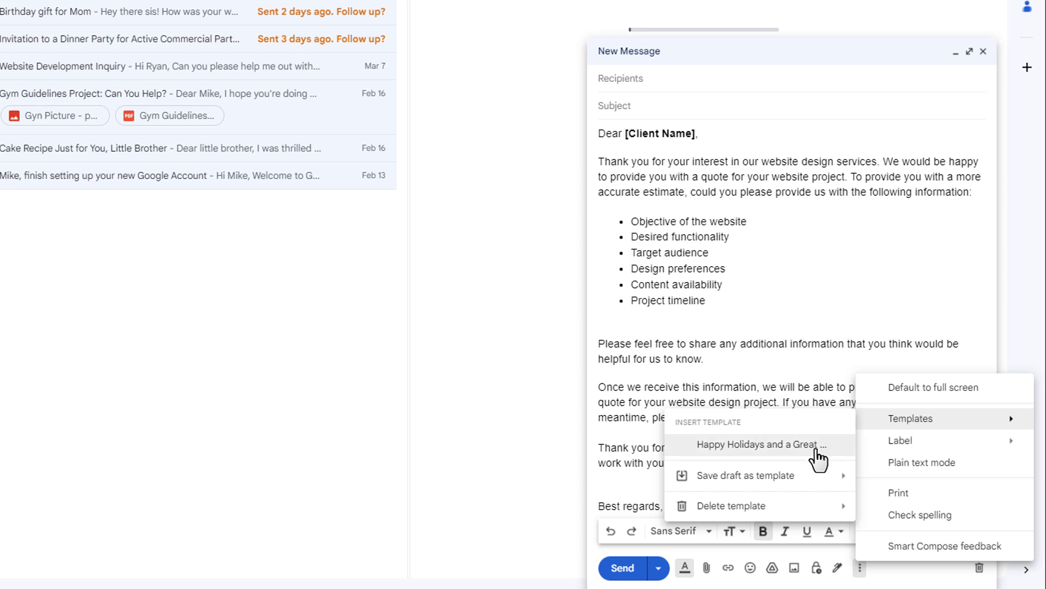
pyautogui.moveTo(816, 479)
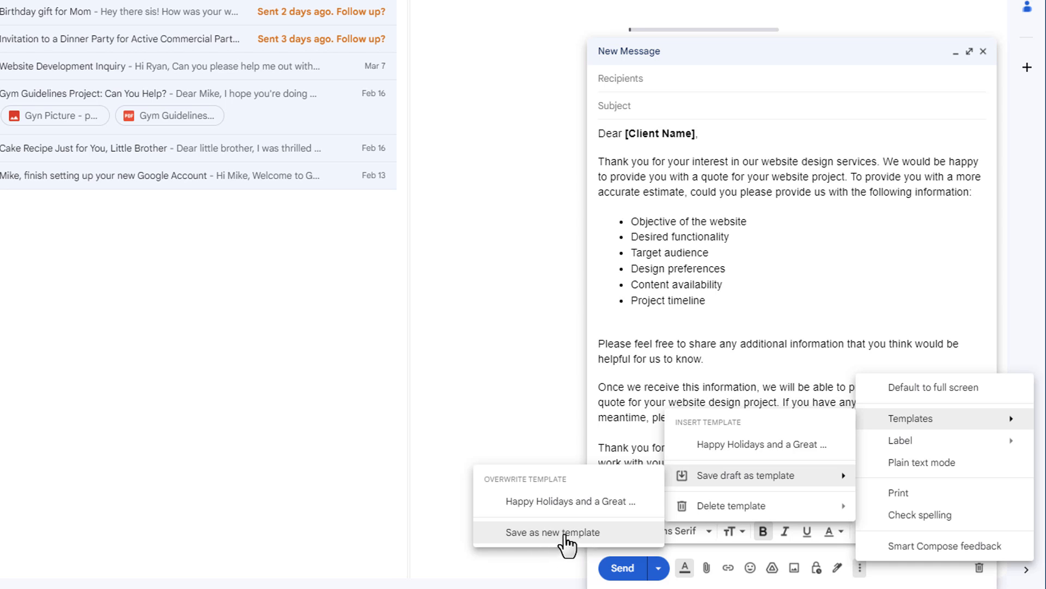
pyautogui.click(565, 533)
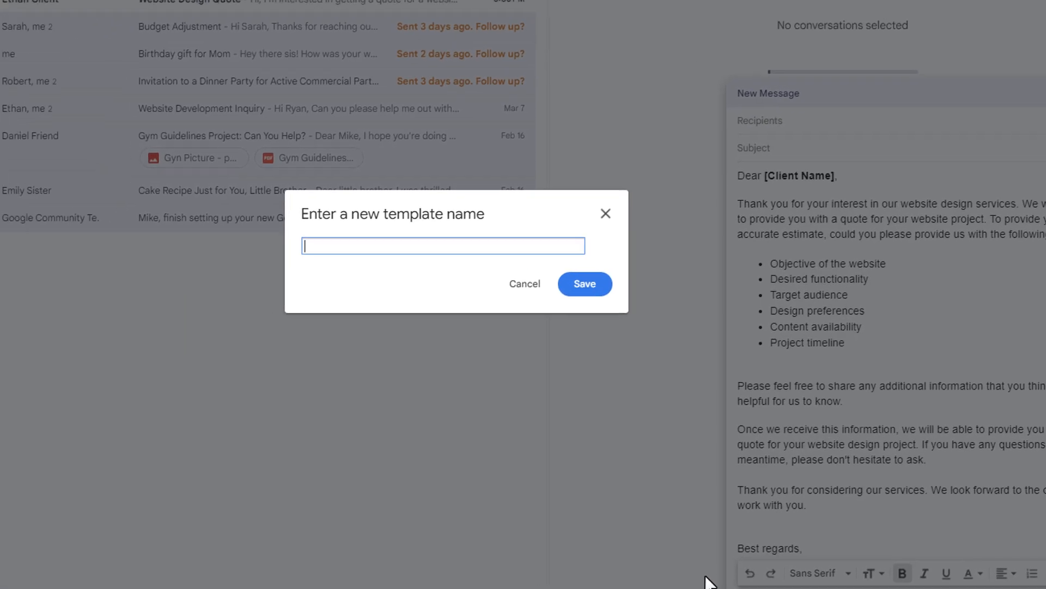
pyautogui.write('Webd')
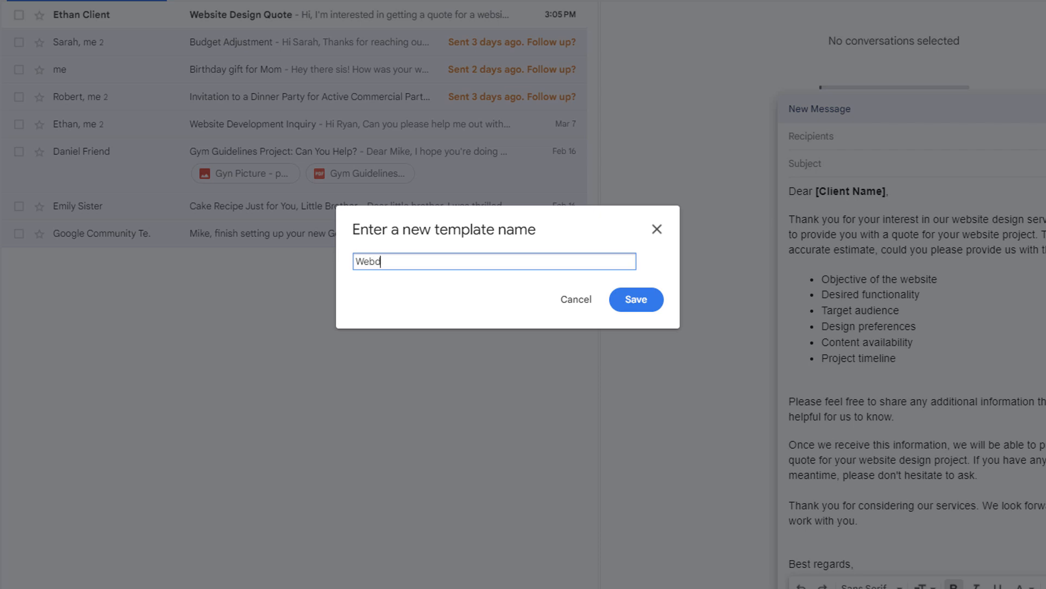
pyautogui.write('esign')
pyautogui.press('BackSpace')
pyautogui.press('BackSpace')
pyautogui.press('BackSpace')
pyautogui.write('te Design Quotes')
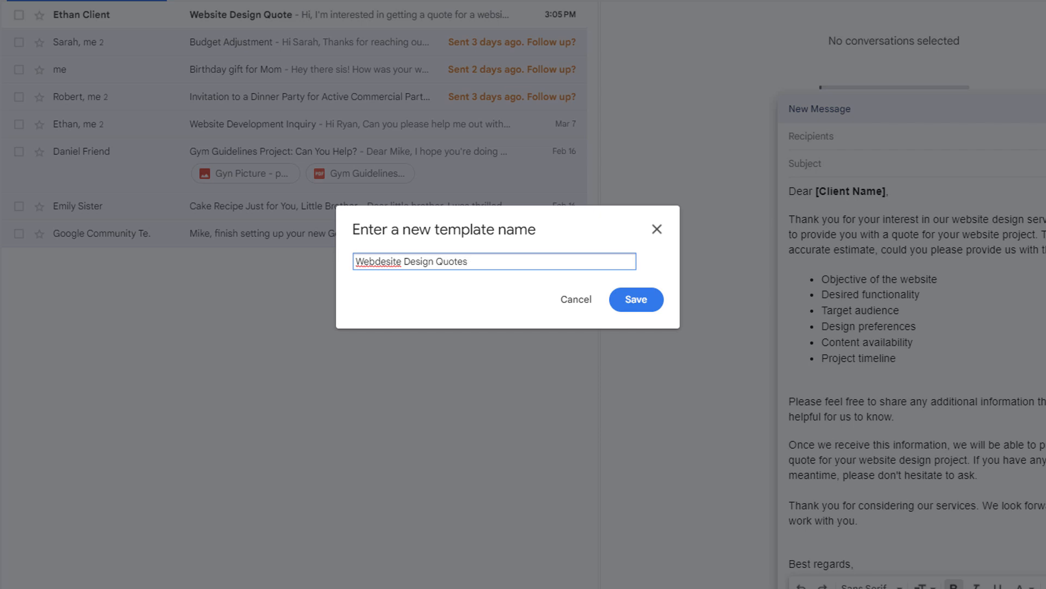
pyautogui.press('BackSpace')
pyautogui.click(653, 300)
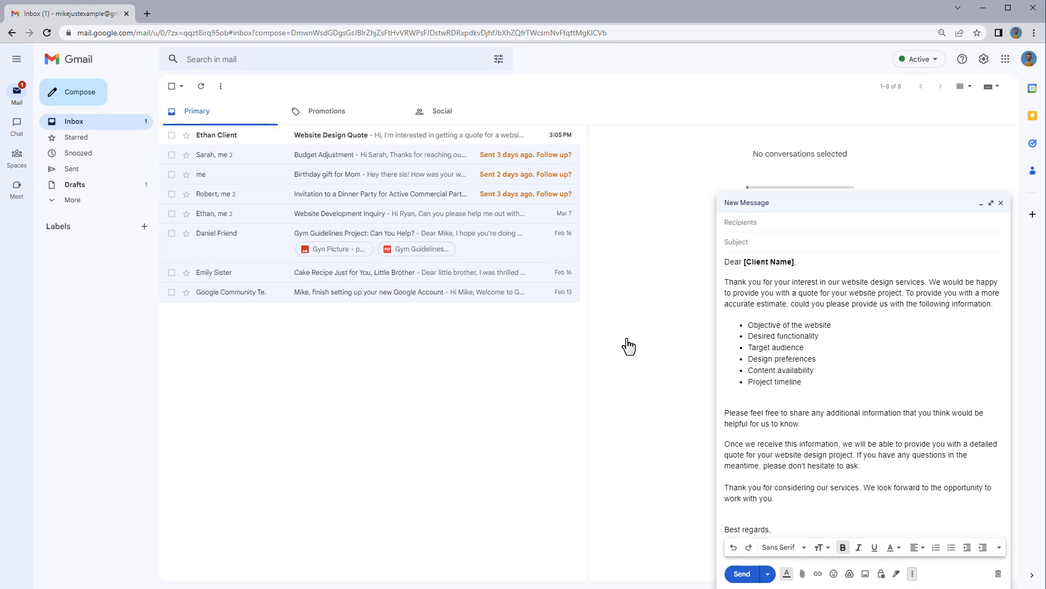
pyautogui.click(998, 574)
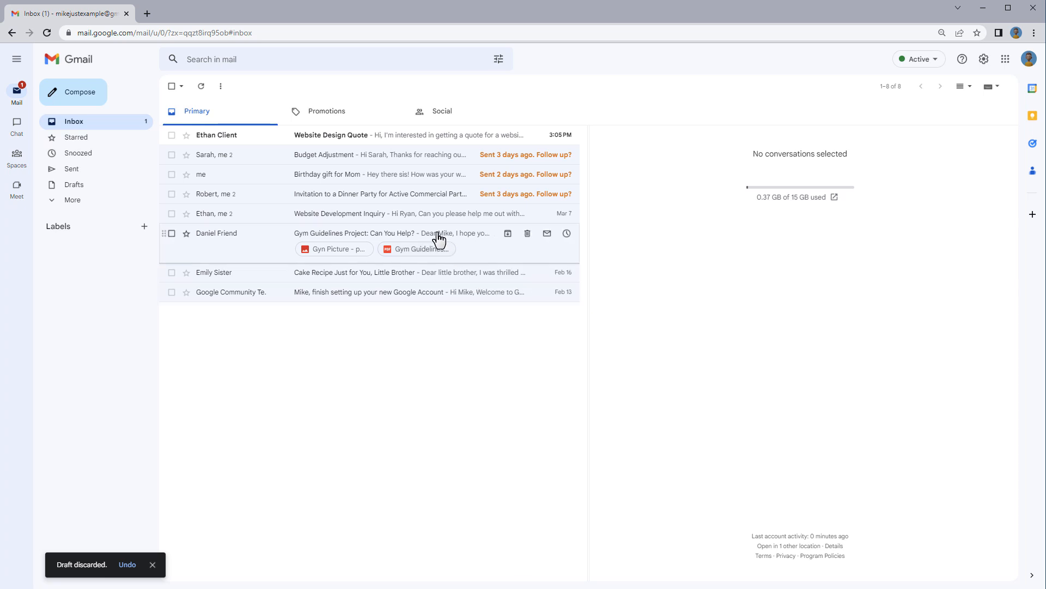
# Step: Start a reply to the client's "Website Design Quote" email and insert the "Webdesite Design Quote" template into it
pyautogui.click(357, 138)
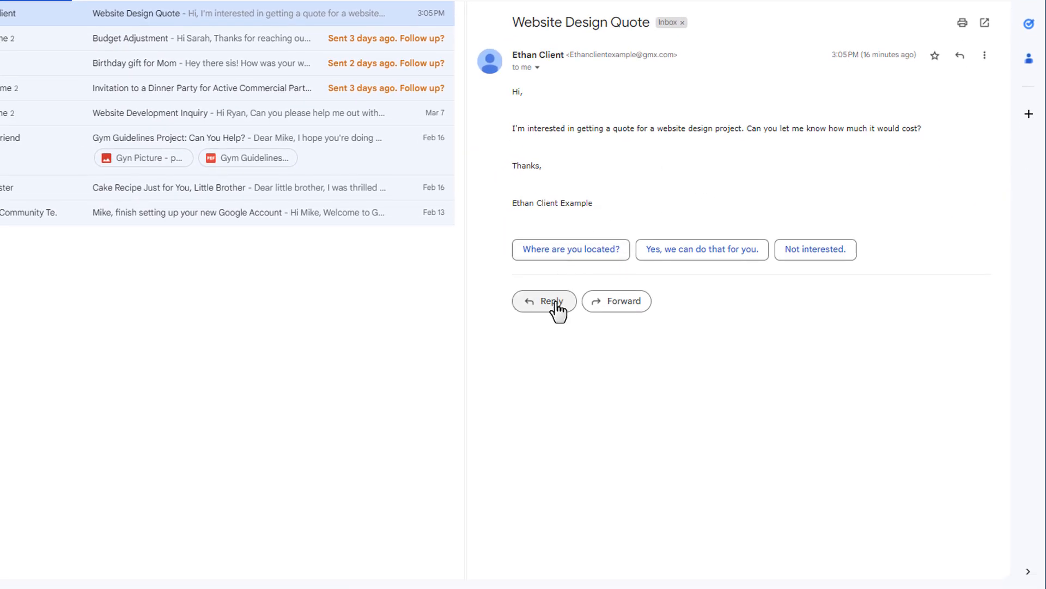
pyautogui.click(555, 303)
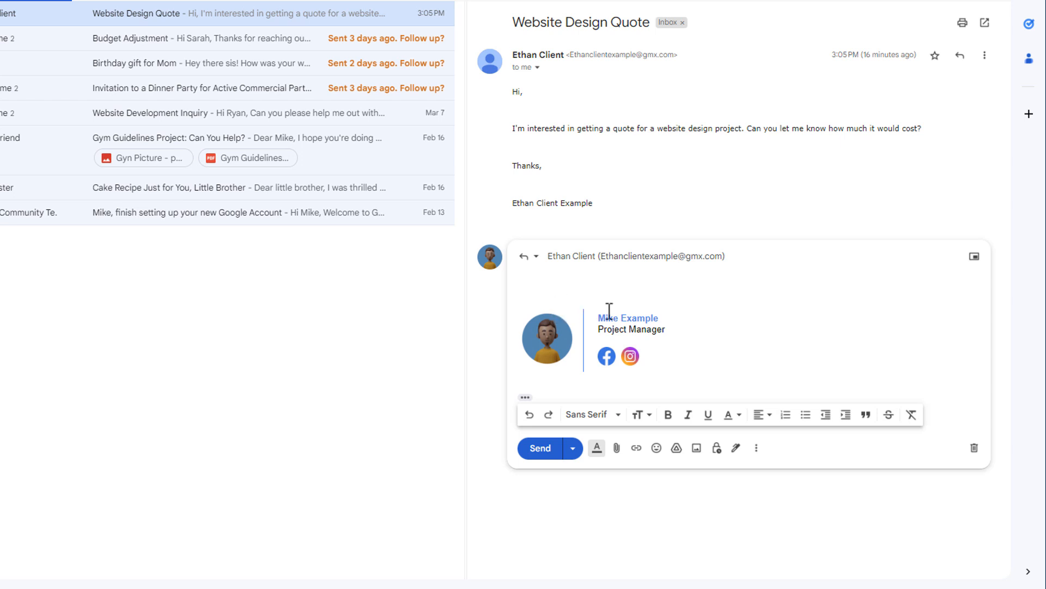
pyautogui.click(757, 448)
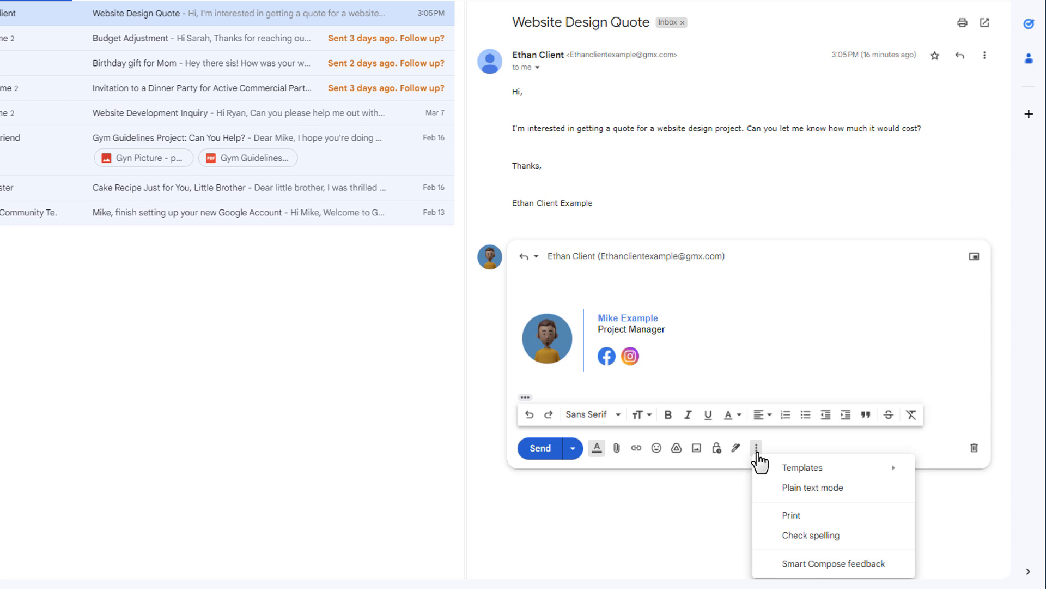
pyautogui.moveTo(797, 469)
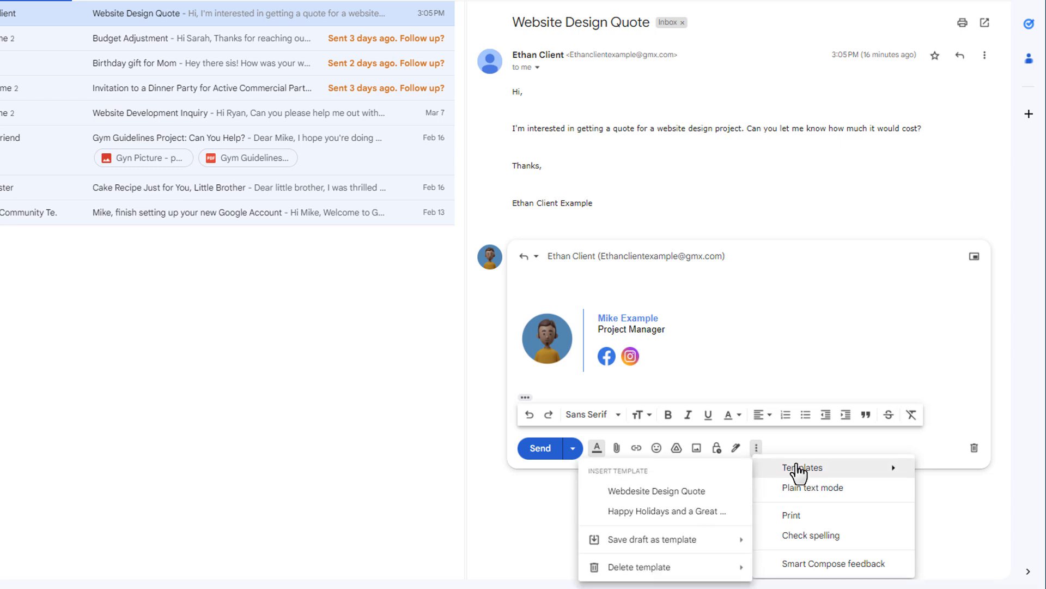
pyautogui.click(708, 492)
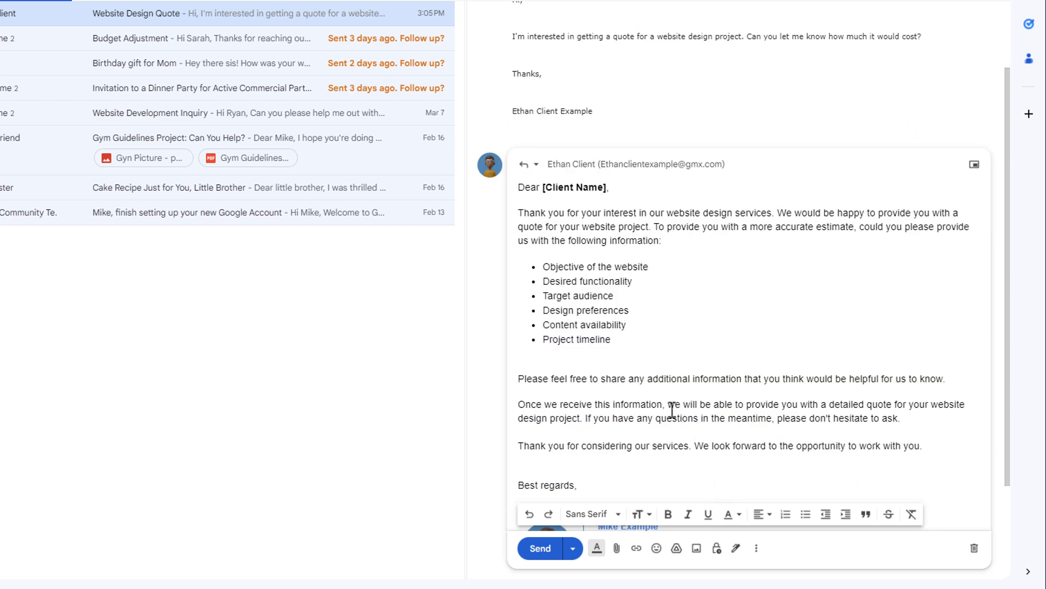
# Step: Replace the [Client Name] placeholder in the reply with the client's first name and remove its bold formatting
pyautogui.scroll(3, 666, 402)
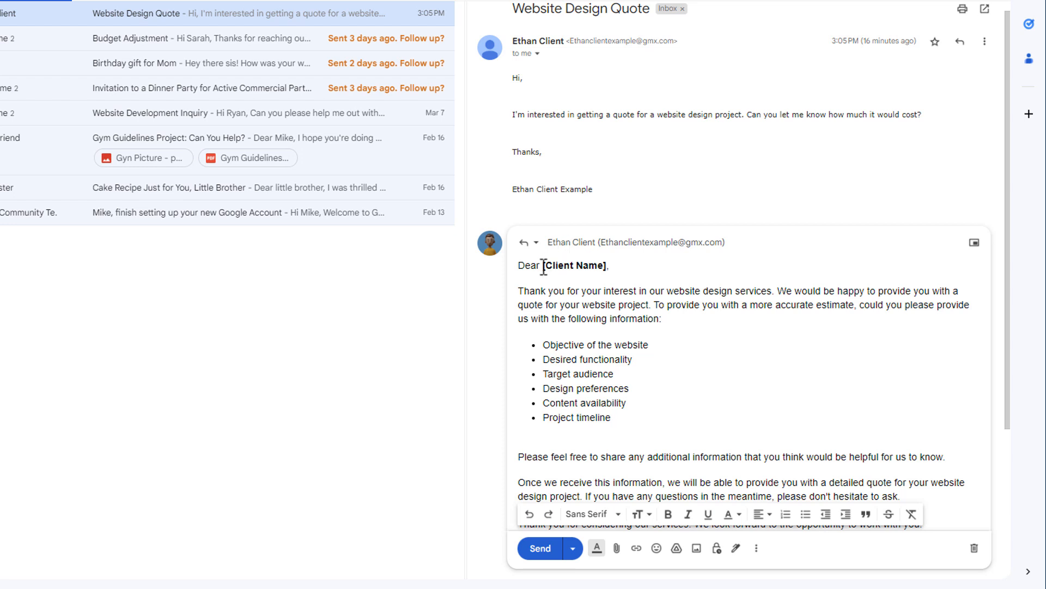
pyautogui.moveTo(543, 265); pyautogui.dragTo(608, 266)
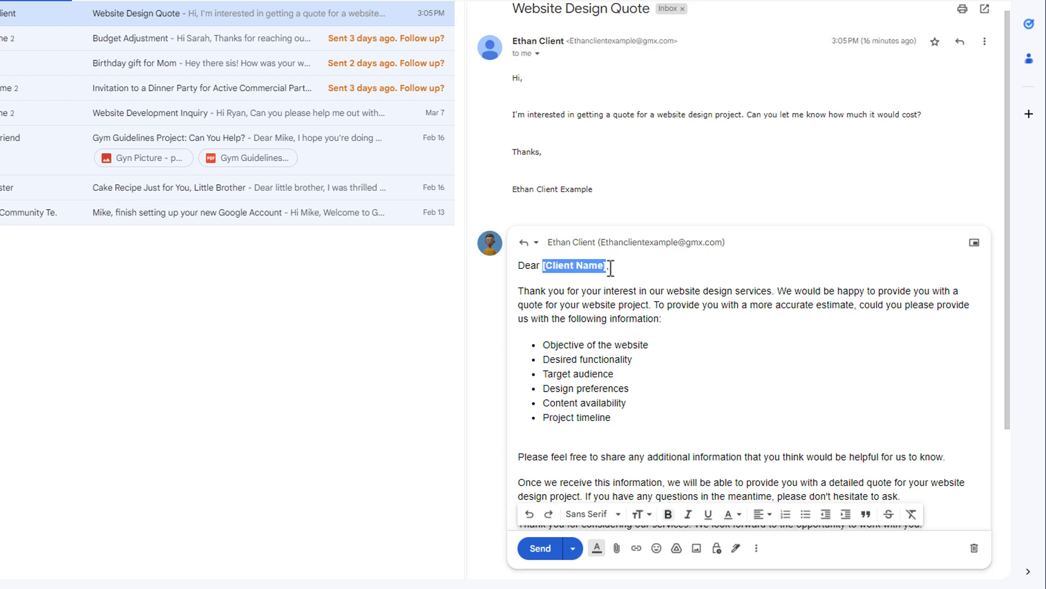
pyautogui.press('BackSpace')
pyautogui.write('Ethan,')
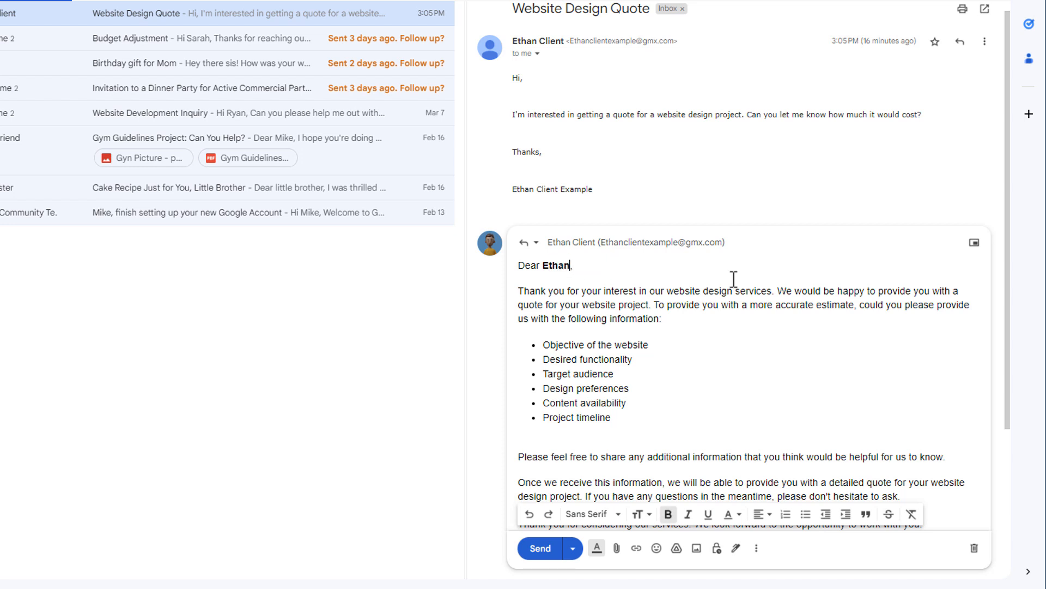
pyautogui.doubleClick(557, 266)
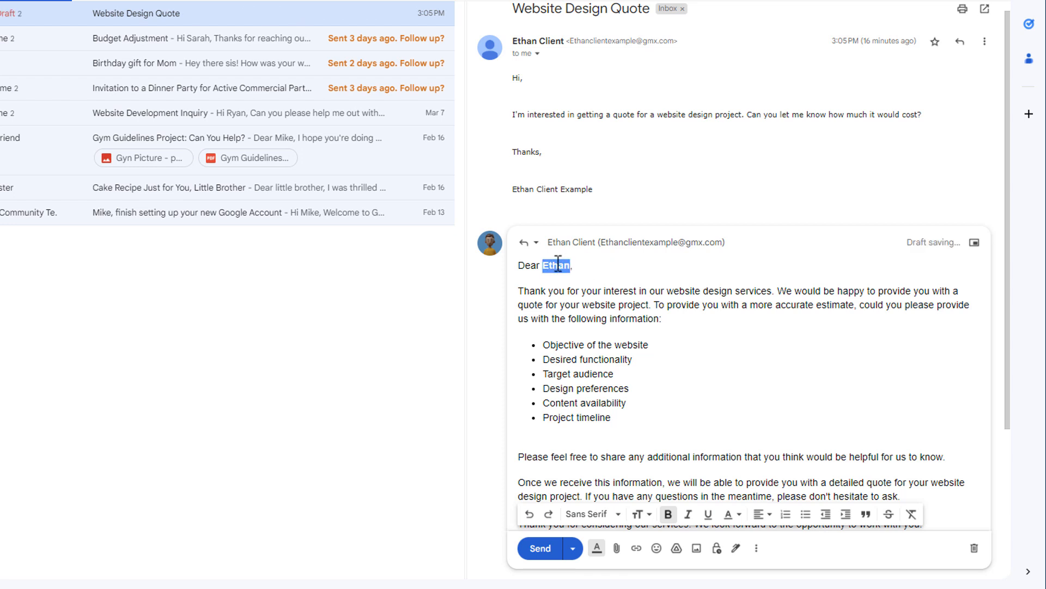
pyautogui.click(668, 514)
pyautogui.click(671, 373)
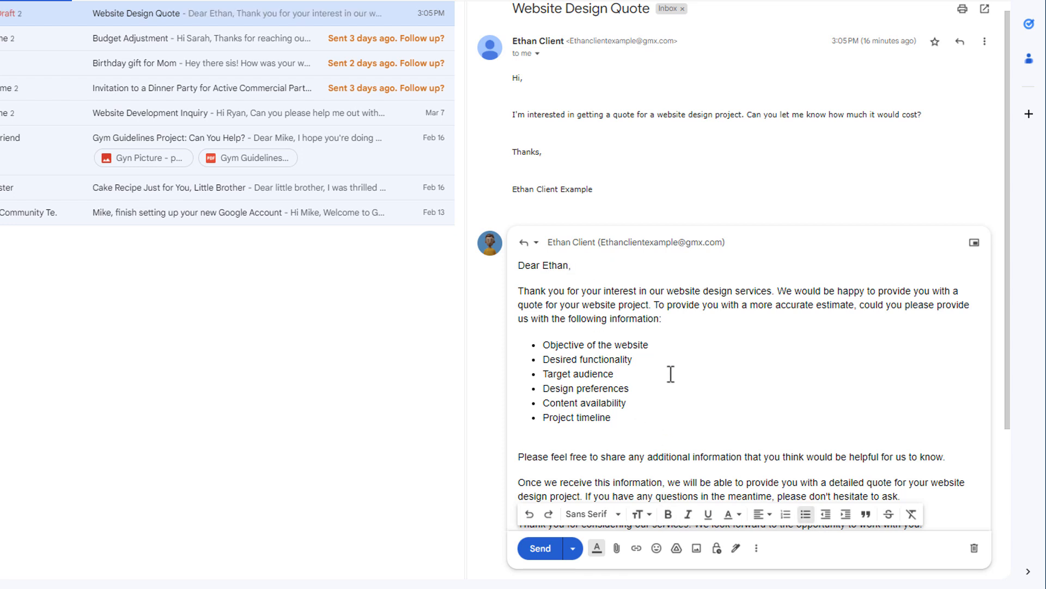
# Step: Check the rest of the reply through to the signature and send it to the client
pyautogui.scroll(-3, 911, 351)
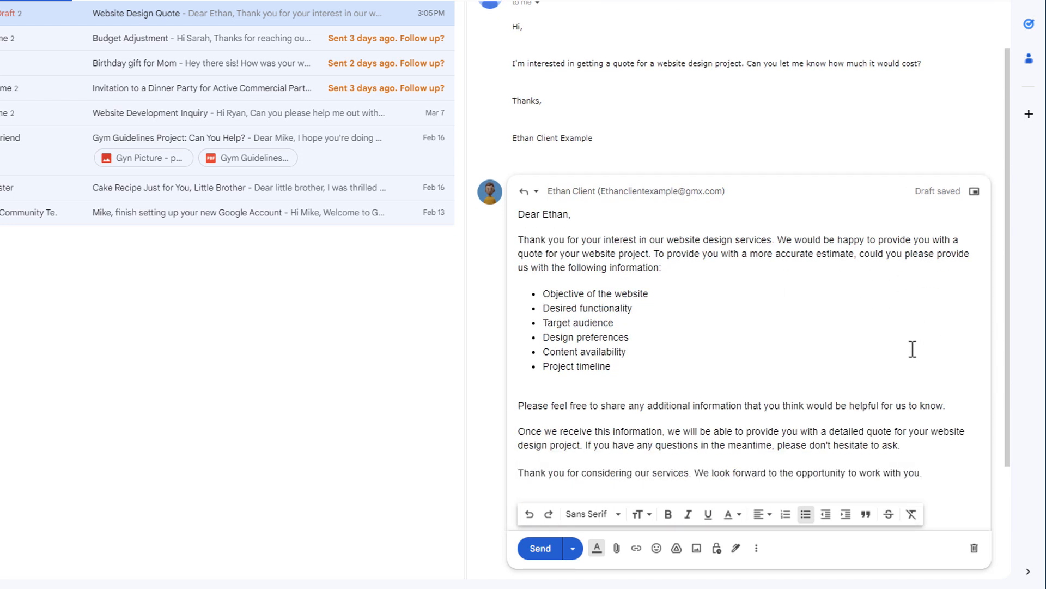
pyautogui.scroll(-2, 822, 375)
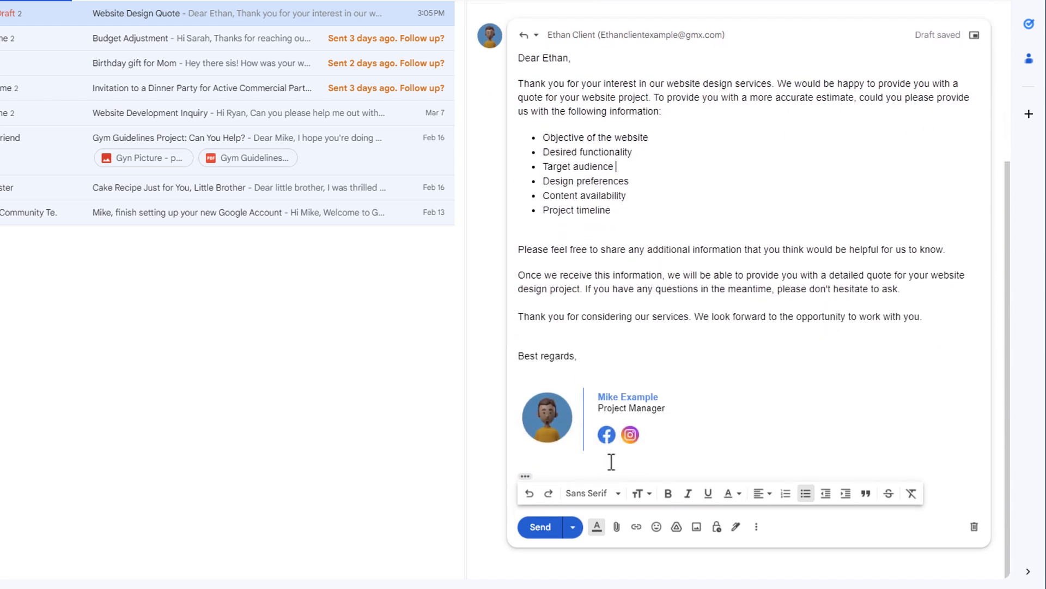
pyautogui.click(539, 527)
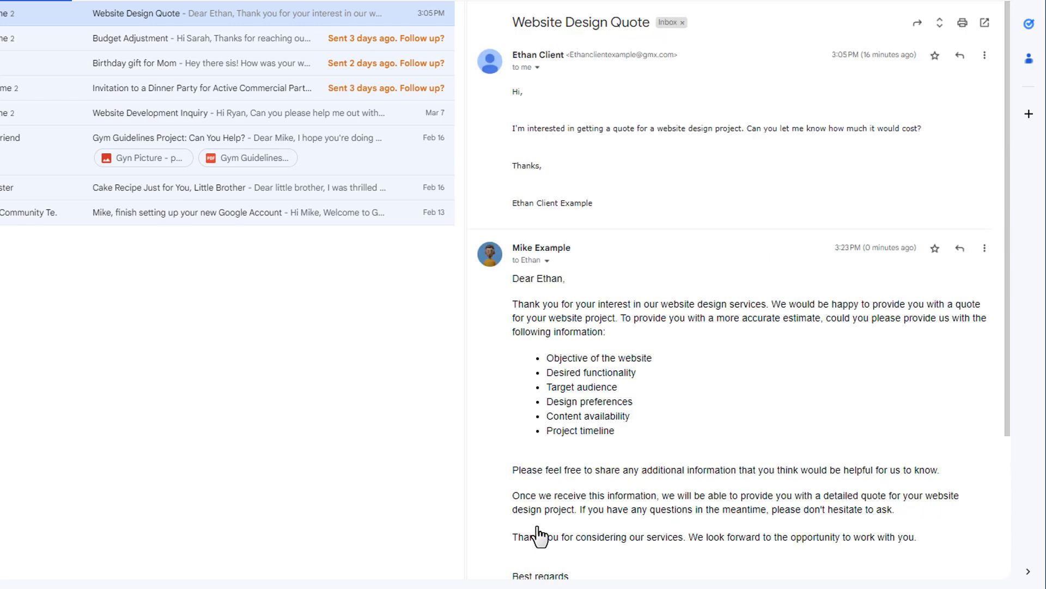